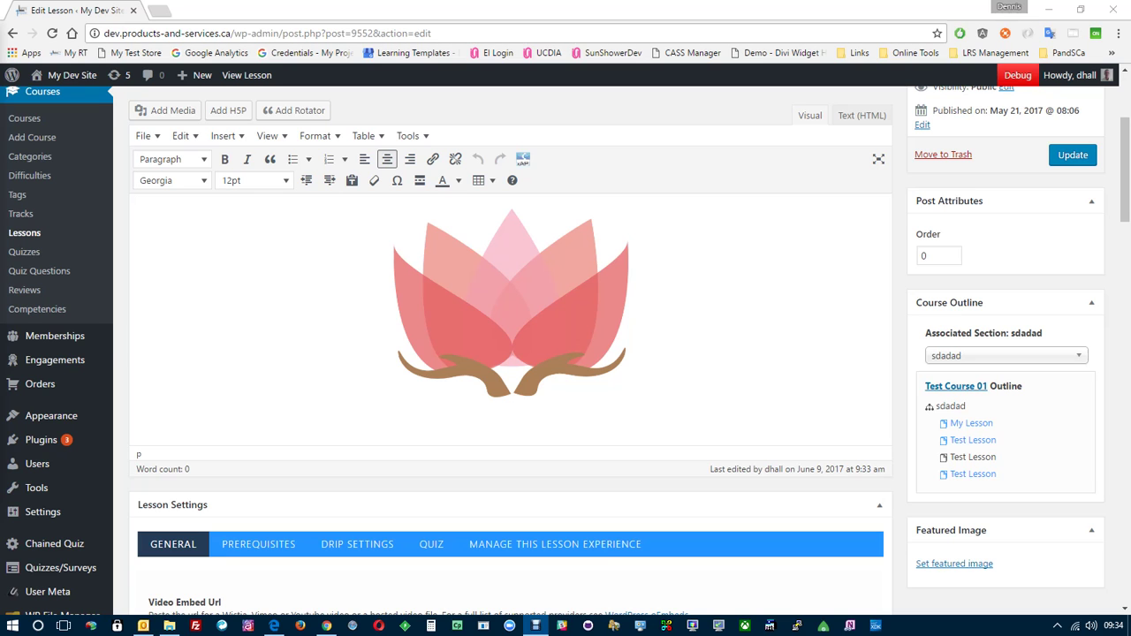
Start an xAPI launch button shortcode below the lotus image, using Storyline Tin Can Course as content and enabling Mark Complete button control
{"action": "left_click", "coordinate": [514, 425]}
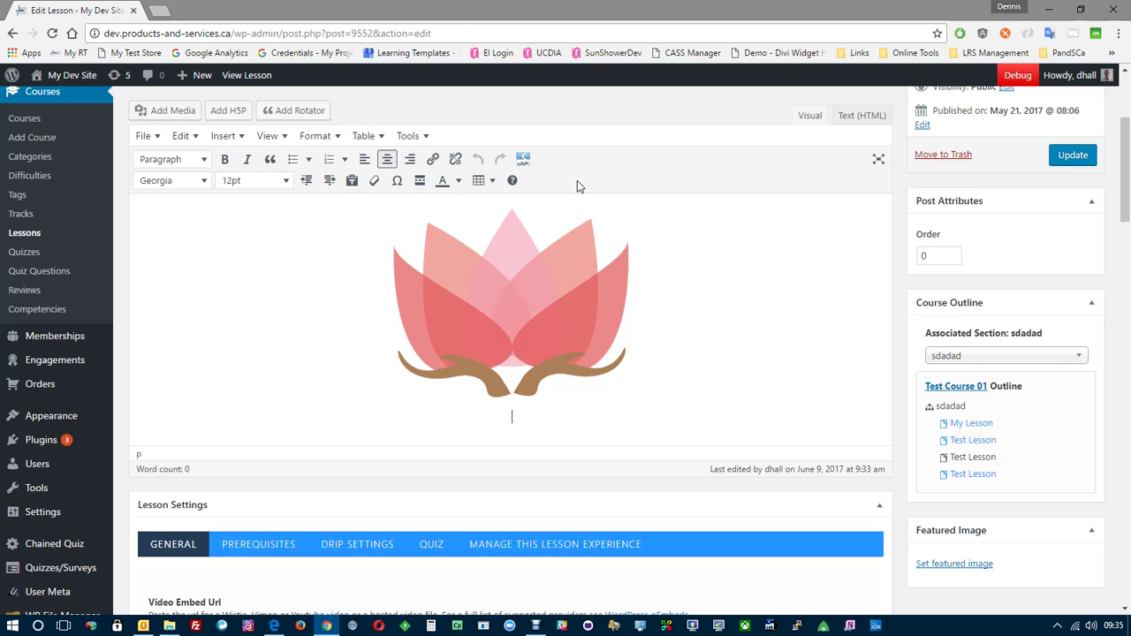
{"action": "left_click", "coordinate": [522, 161]}
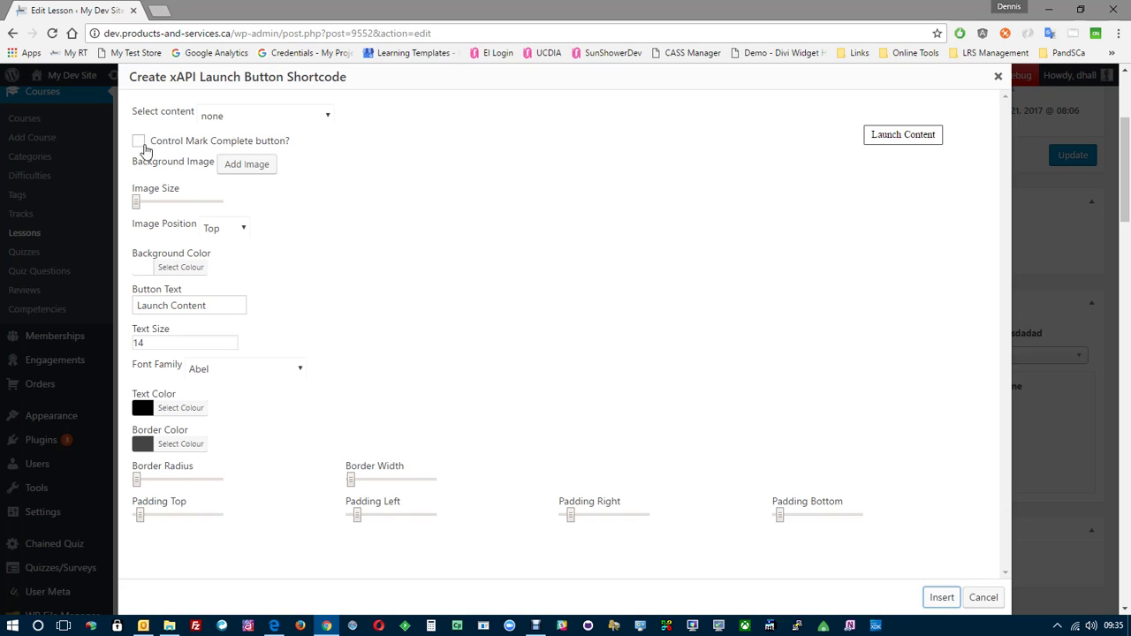
{"action": "left_click_drag", "start_coordinate": [149, 141], "coordinate": [322, 146]}
{"action": "left_click", "coordinate": [323, 146]}
{"action": "left_click", "coordinate": [282, 118]}
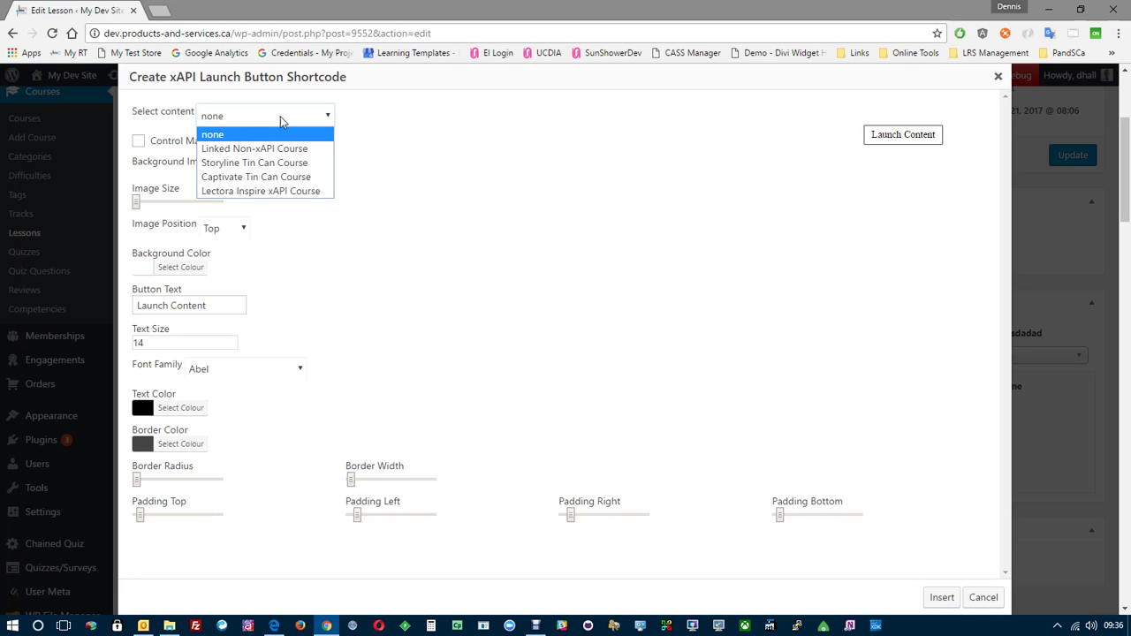
{"action": "left_click", "coordinate": [256, 164]}
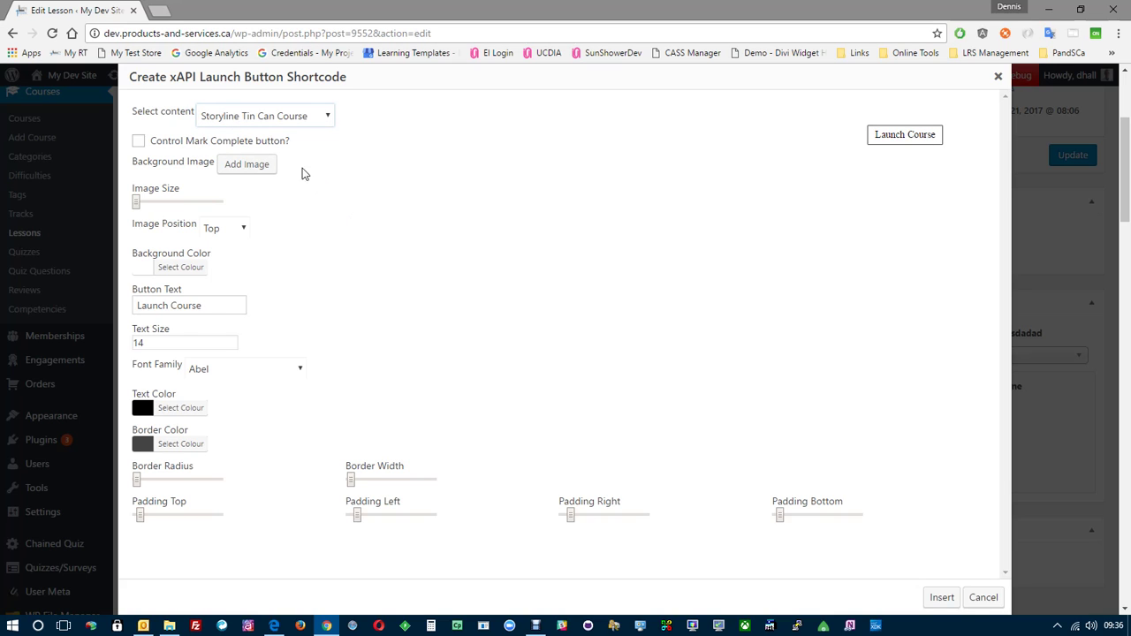
{"action": "left_click", "coordinate": [300, 121]}
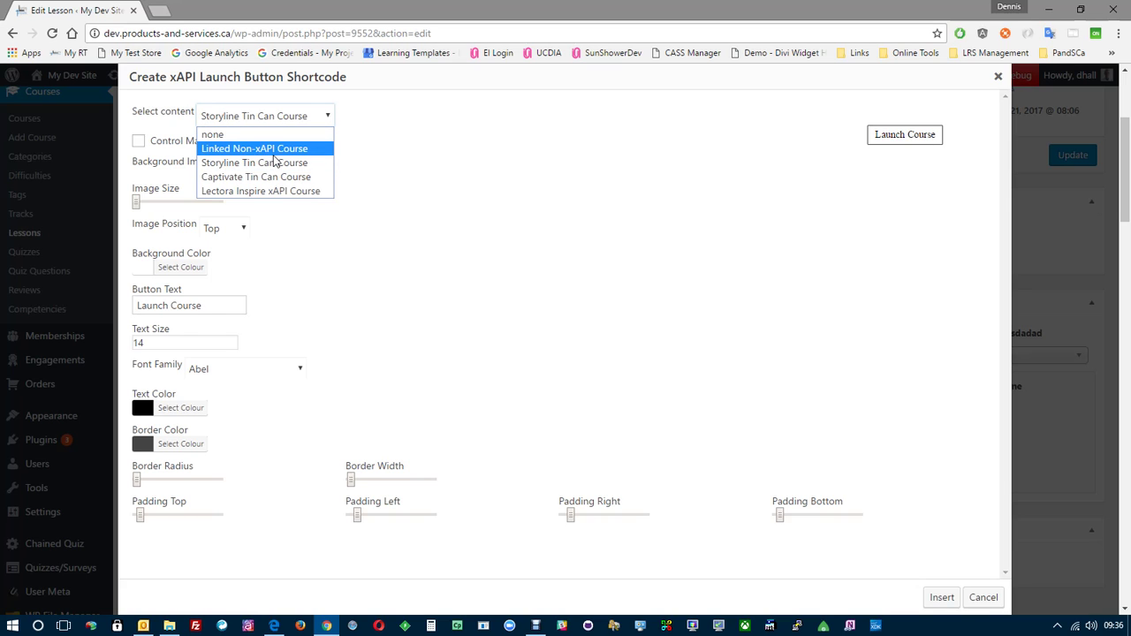
{"action": "left_click", "coordinate": [407, 212]}
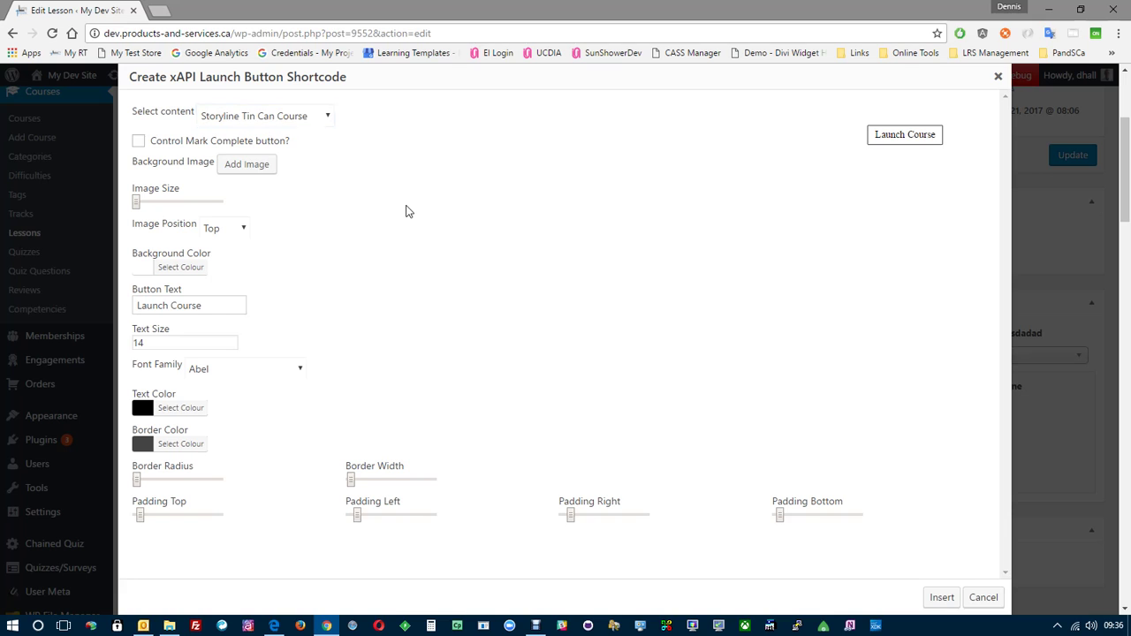
{"action": "left_click", "coordinate": [138, 141]}
Add the lotus image from the media library as the button background, at size 100 and positioned Left
{"action": "left_click", "coordinate": [245, 164]}
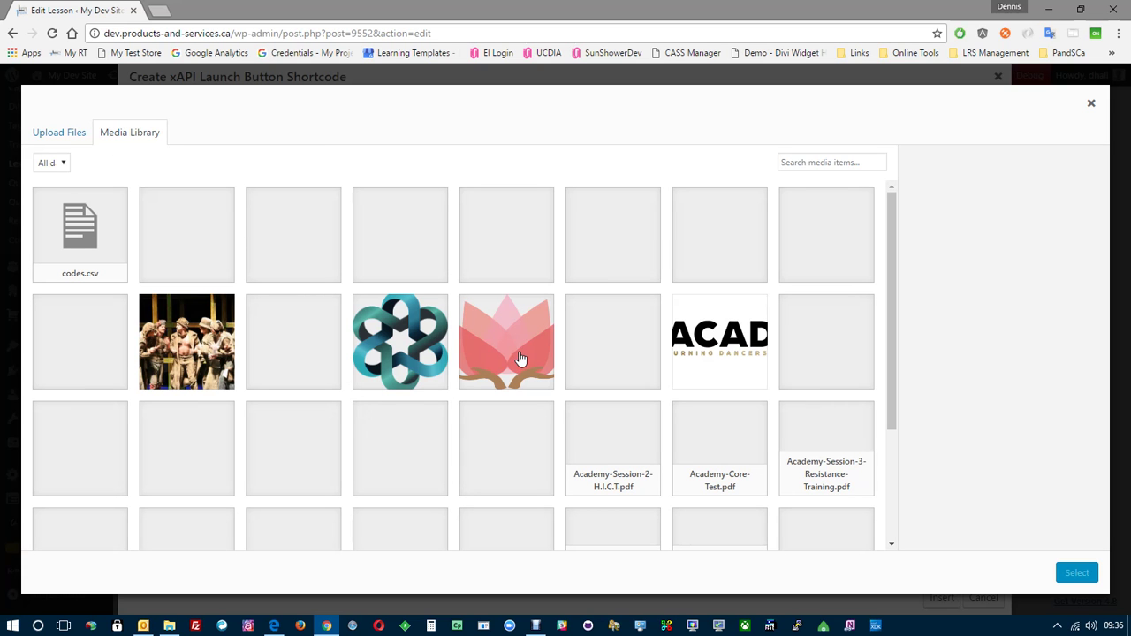
{"action": "left_click", "coordinate": [521, 358]}
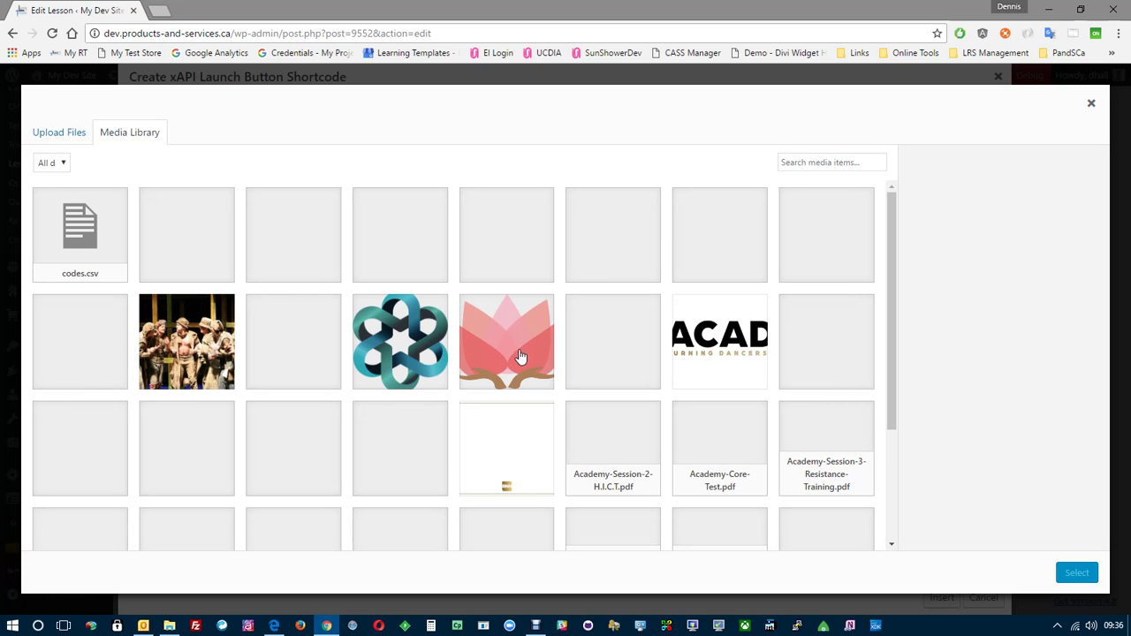
{"action": "left_click", "coordinate": [1076, 573]}
{"action": "left_click_drag", "start_coordinate": [137, 208], "coordinate": [237, 212]}
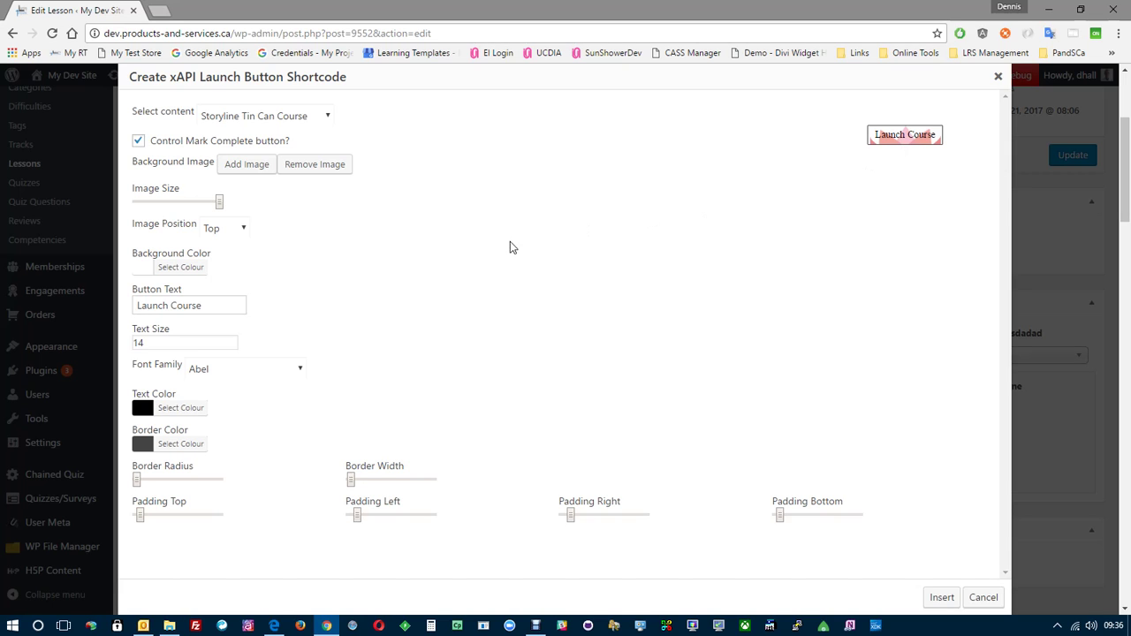
{"action": "left_click", "coordinate": [247, 232]}
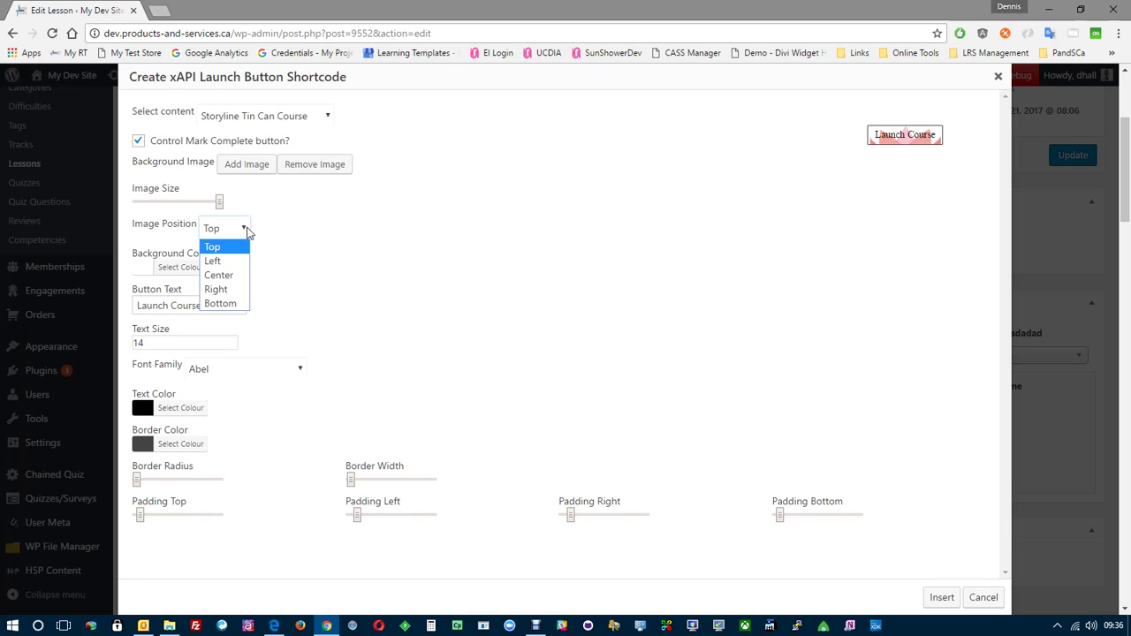
{"action": "left_click", "coordinate": [216, 263]}
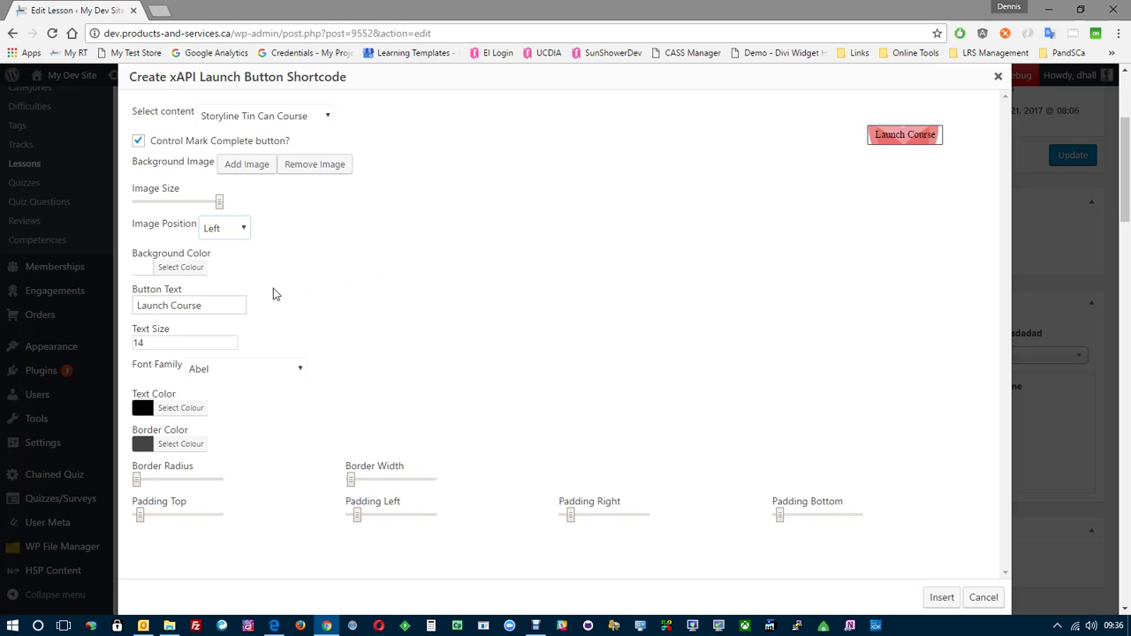
Set the launch button's background color to the yellow preset #eeee22
{"action": "left_click", "coordinate": [145, 268]}
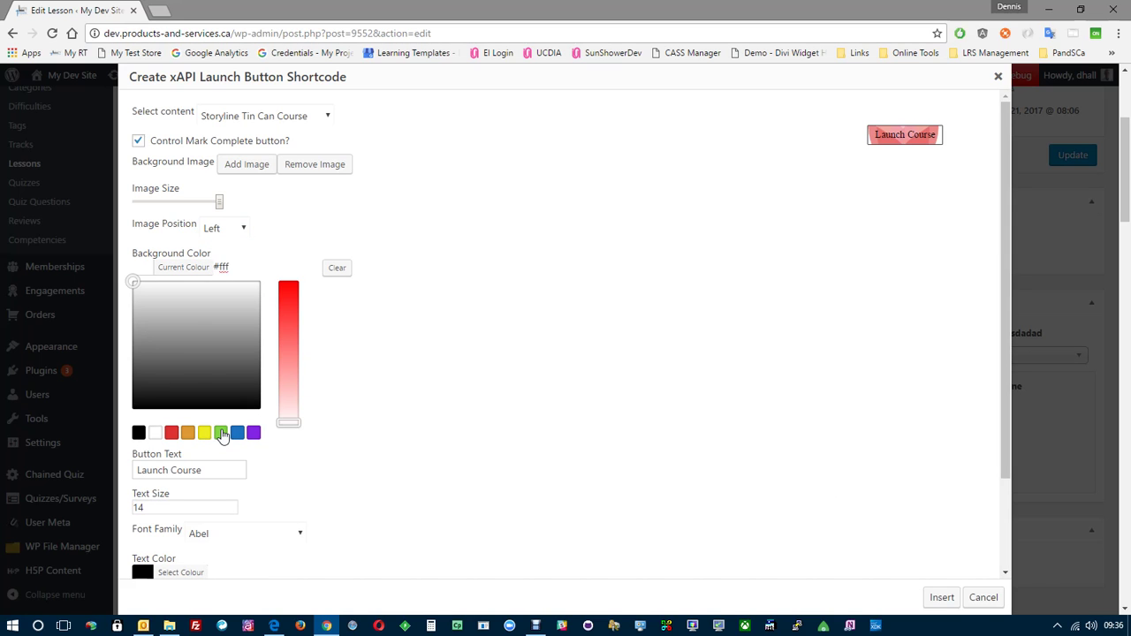
{"action": "left_click", "coordinate": [205, 432]}
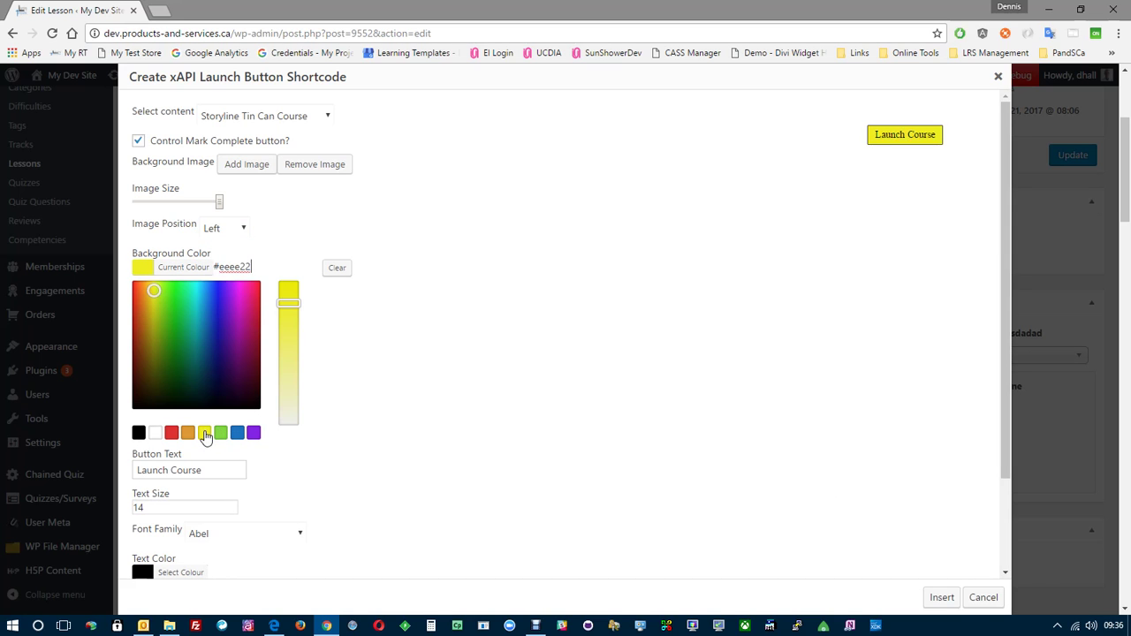
{"action": "left_click", "coordinate": [398, 343]}
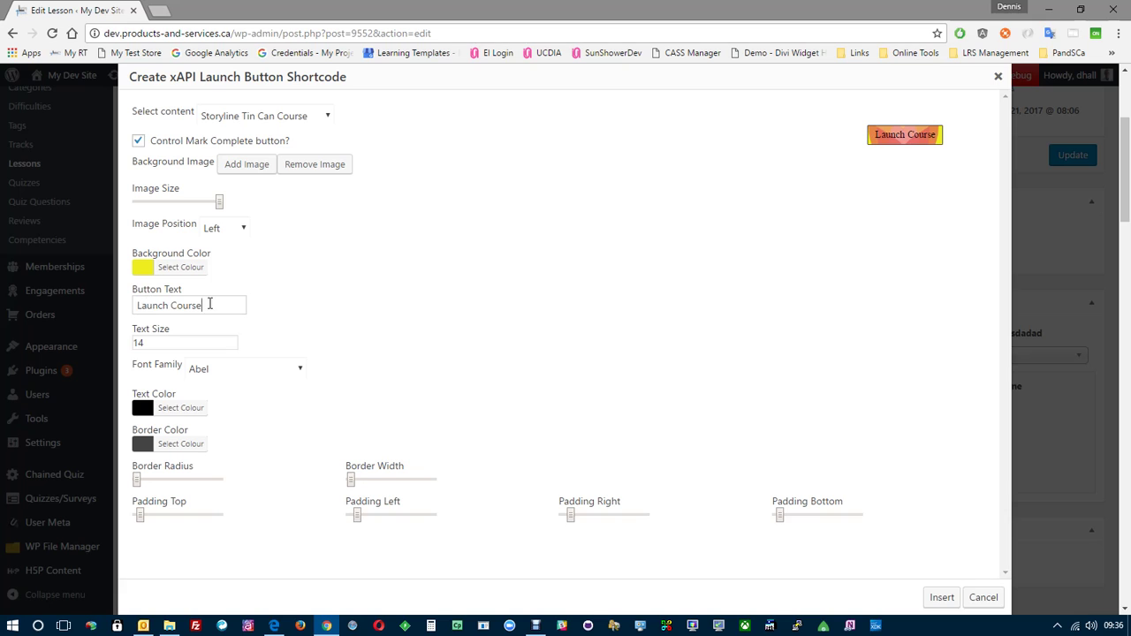
Change the button text to "Open this course to complete this lesson"
{"action": "left_click_drag", "start_coordinate": [210, 304], "coordinate": [134, 305]}
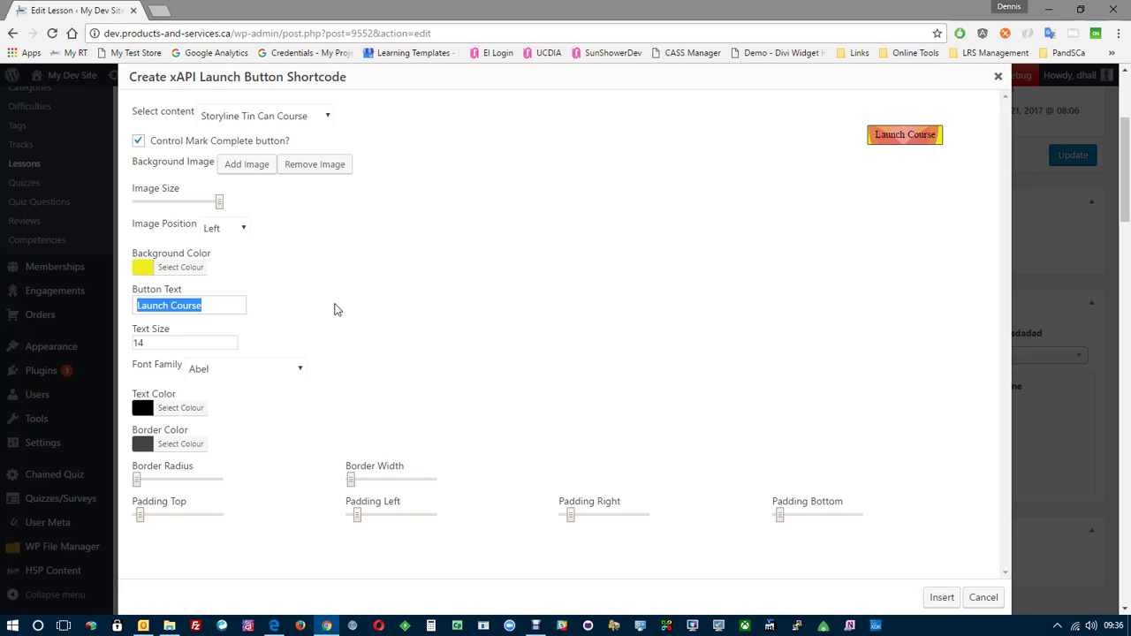
{"action": "type", "text": "Open thi"}
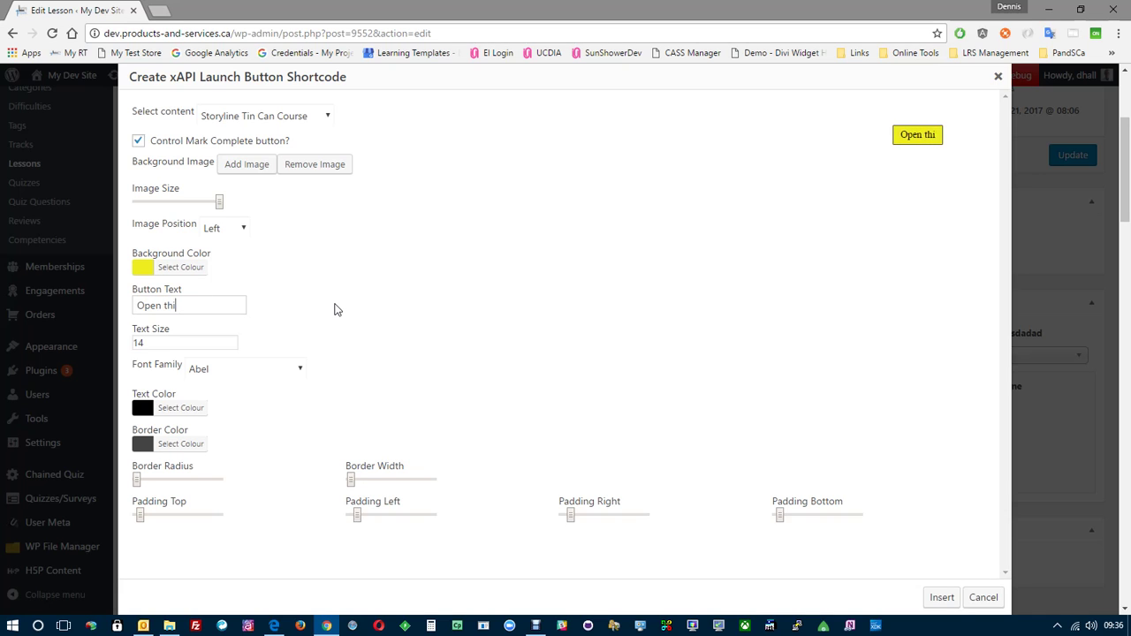
{"action": "type", "text": "s course to c"}
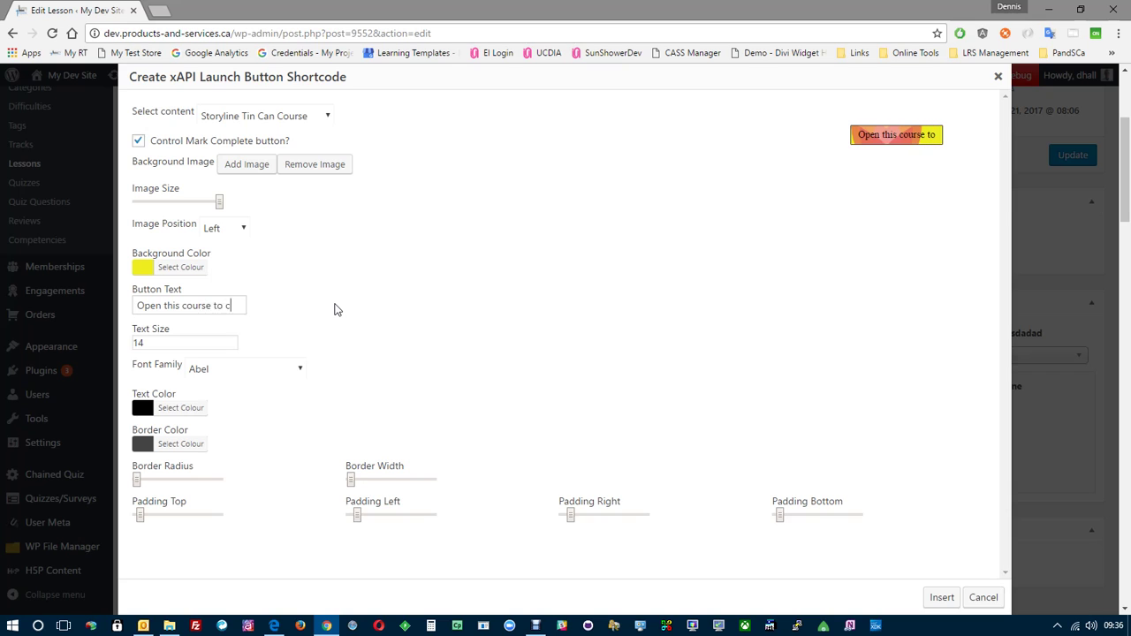
{"action": "type", "text": "omplete this lesson"}
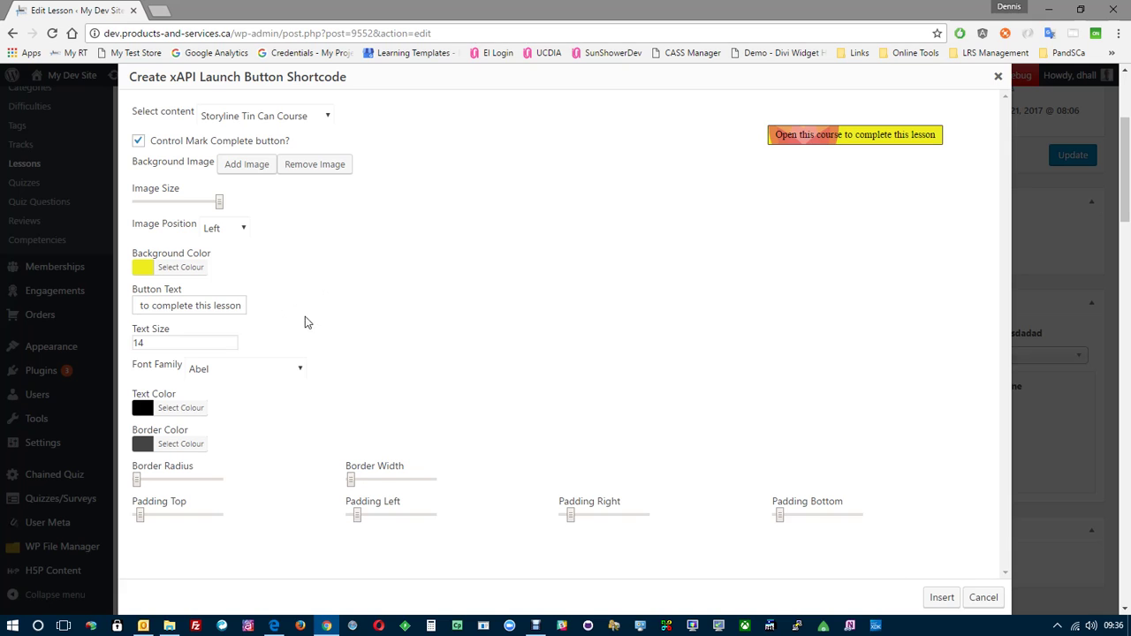
Set the button's text size to 20 and its font family to Cherry Cream Soda
{"action": "left_click_drag", "start_coordinate": [177, 346], "coordinate": [117, 340]}
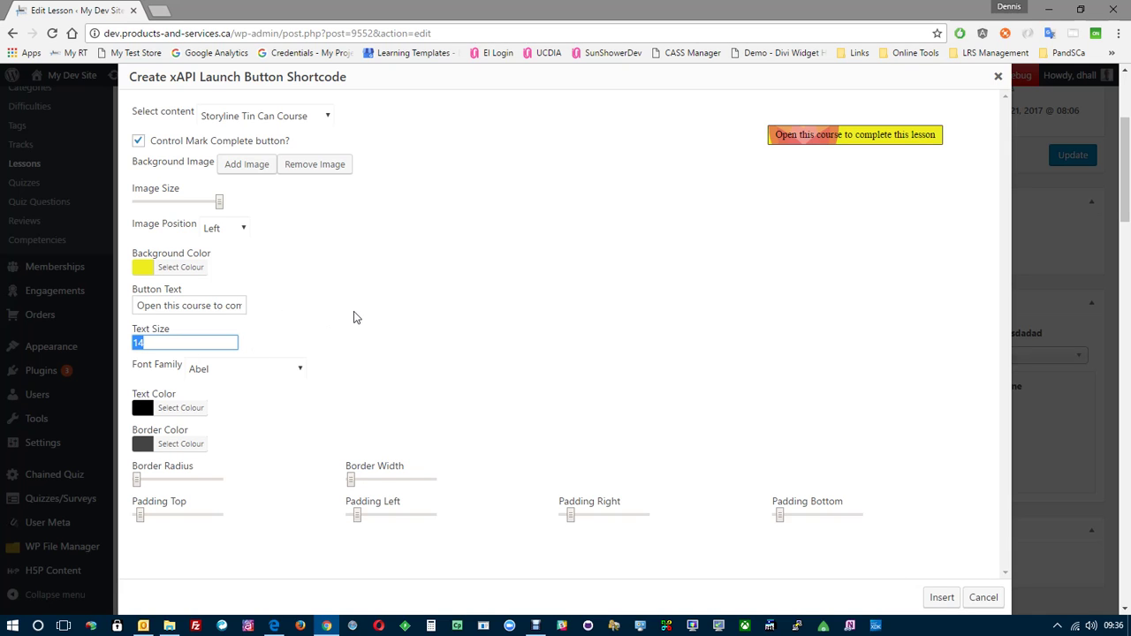
{"action": "type", "text": "20"}
{"action": "key", "text": "Tab"}
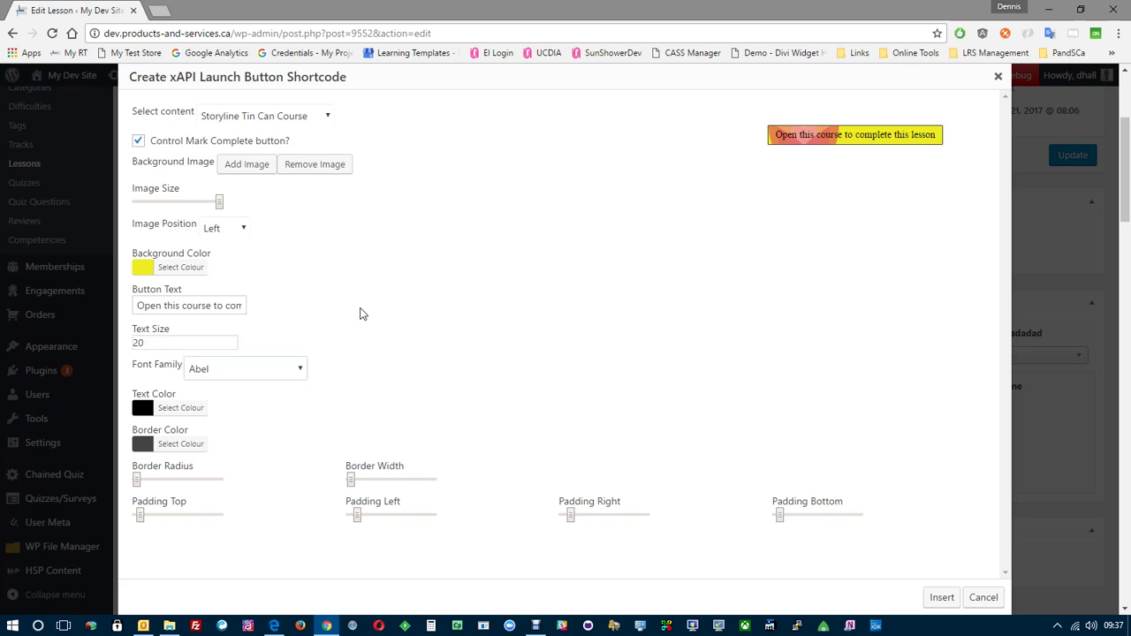
{"action": "left_click", "coordinate": [300, 371]}
{"action": "left_click_drag", "start_coordinate": [300, 103], "coordinate": [300, 146]}
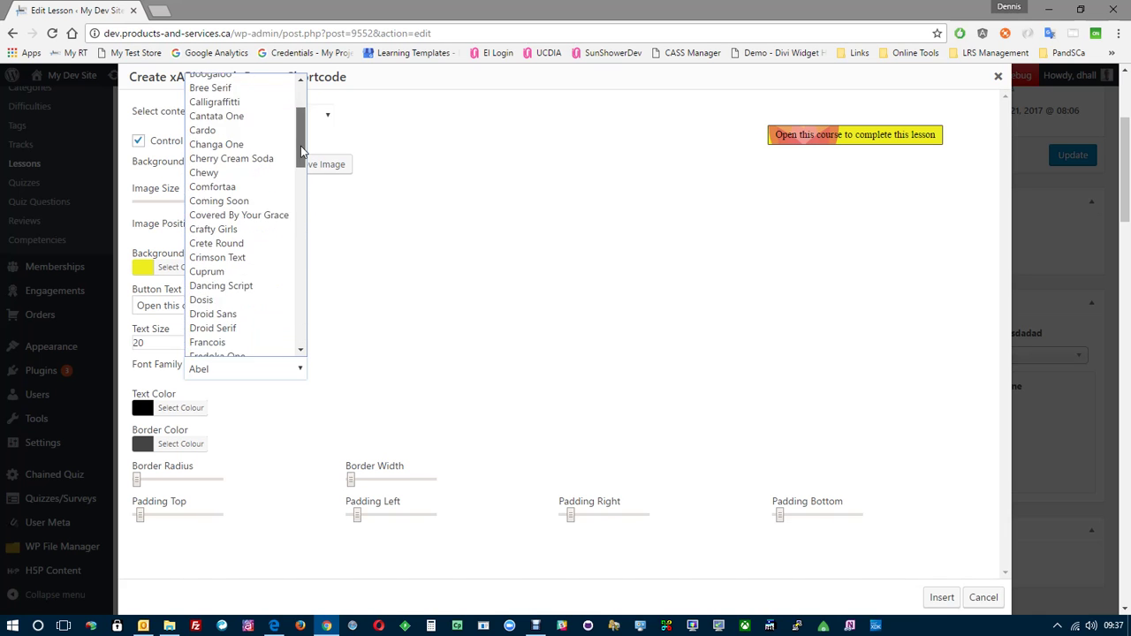
{"action": "left_click", "coordinate": [234, 159]}
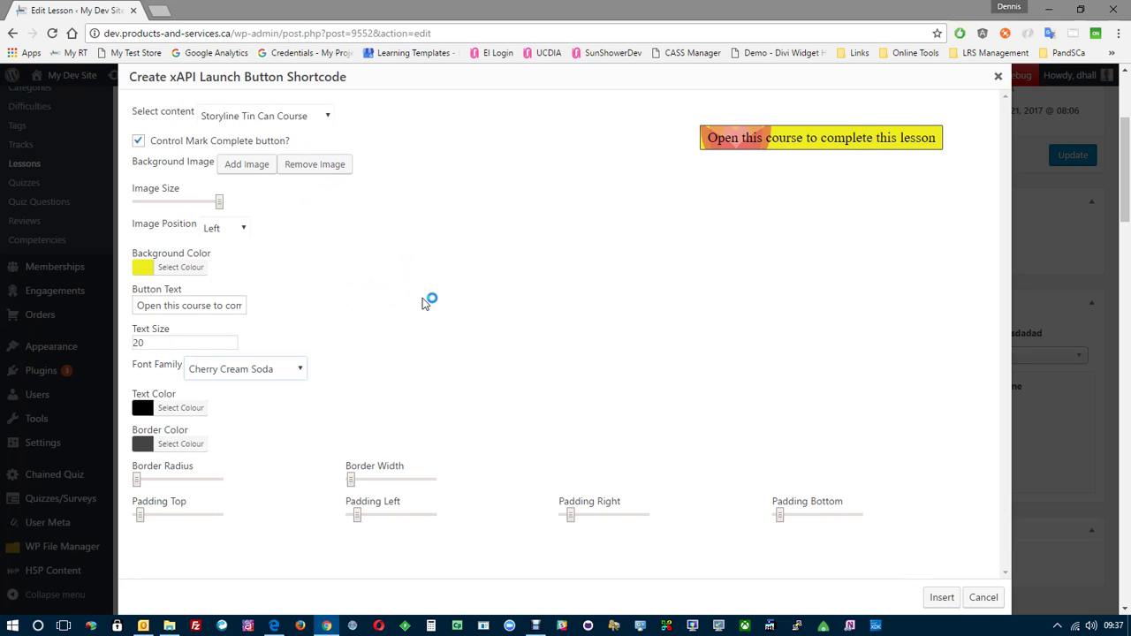
Give the button an orange #dd9933 border with the border radius at its maximum of 100
{"action": "left_click", "coordinate": [141, 444]}
{"action": "scroll", "coordinate": [396, 429], "scroll_direction": "down", "scroll_amount": 2}
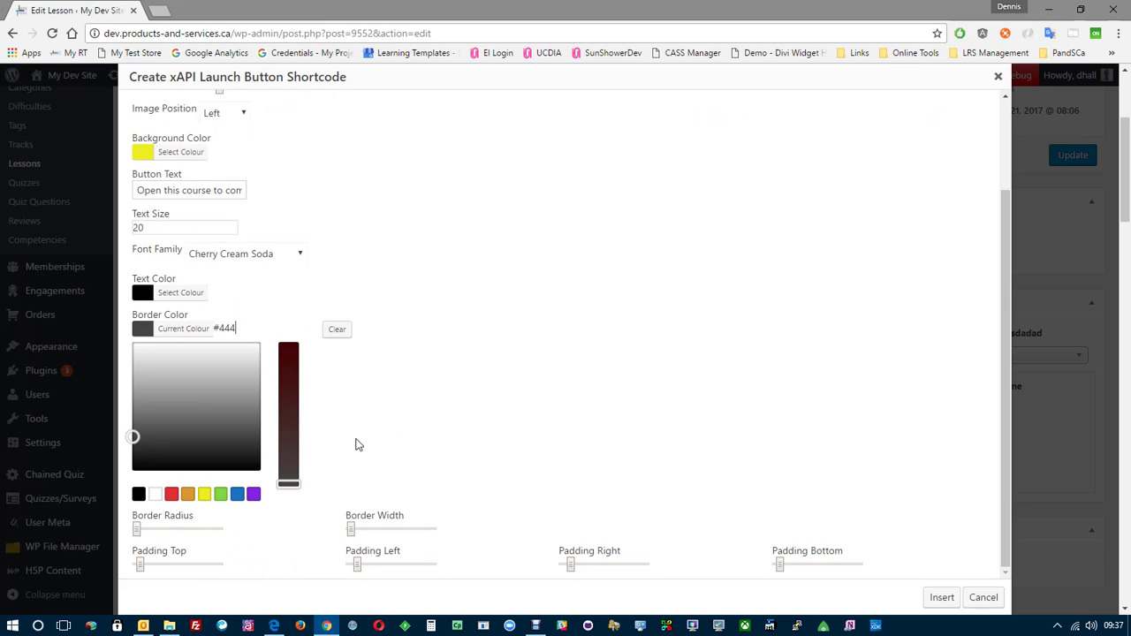
{"action": "left_click", "coordinate": [187, 494]}
{"action": "left_click", "coordinate": [428, 357]}
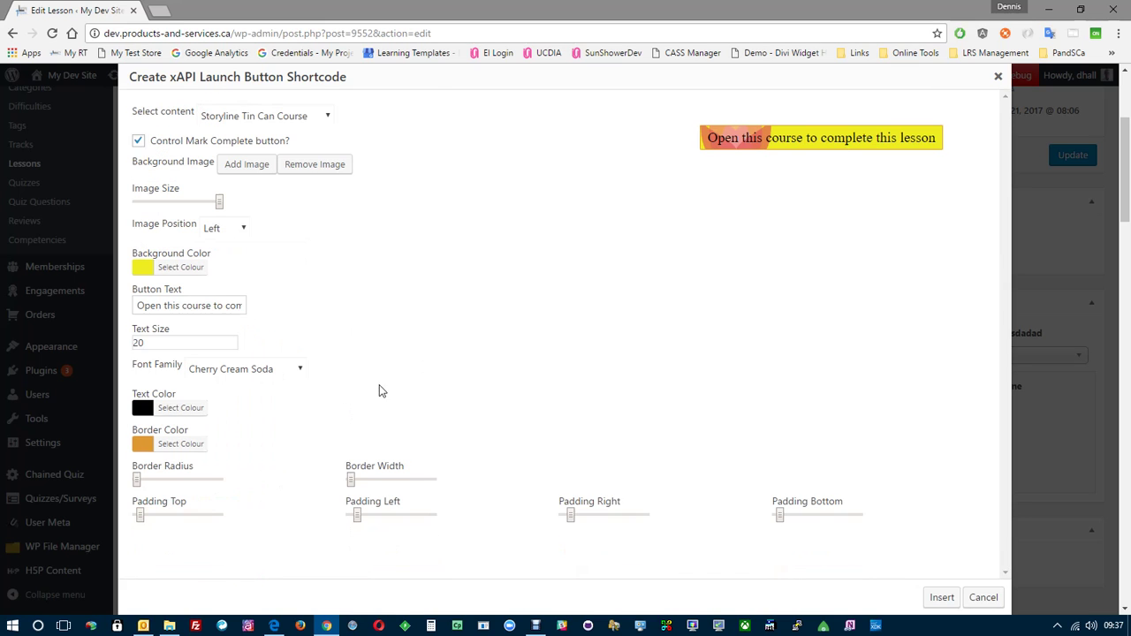
{"action": "left_click_drag", "start_coordinate": [136, 482], "coordinate": [220, 480]}
Increase the button's padding to 30 at the top and 32 at the bottom so the background image fits
{"action": "left_click_drag", "start_coordinate": [140, 517], "coordinate": [156, 517]}
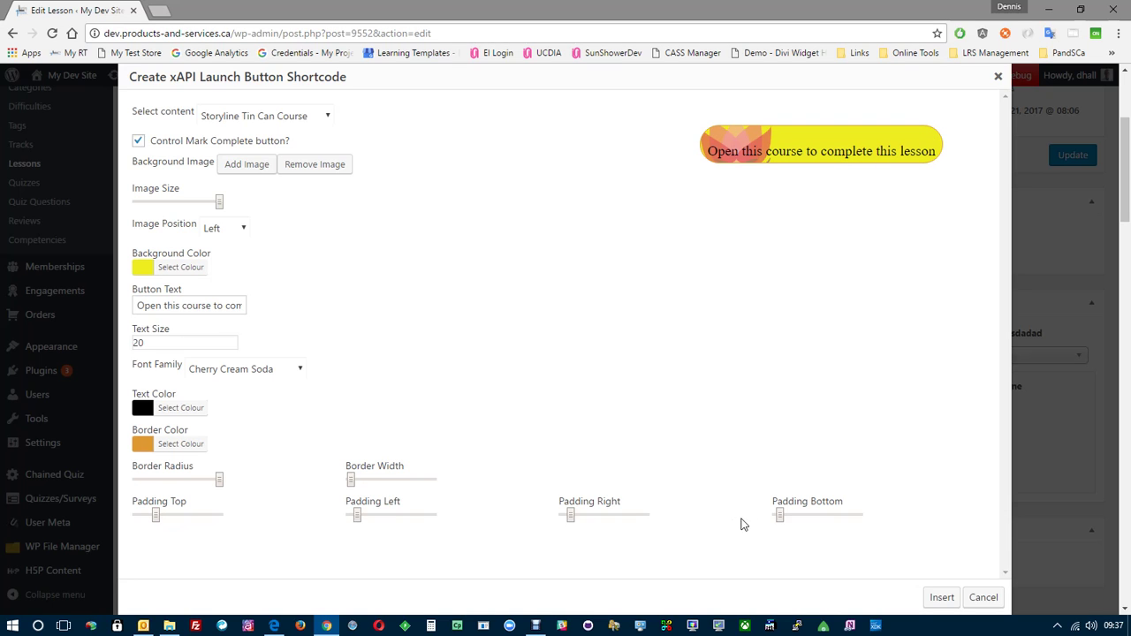
{"action": "left_click_drag", "start_coordinate": [780, 521], "coordinate": [800, 519]}
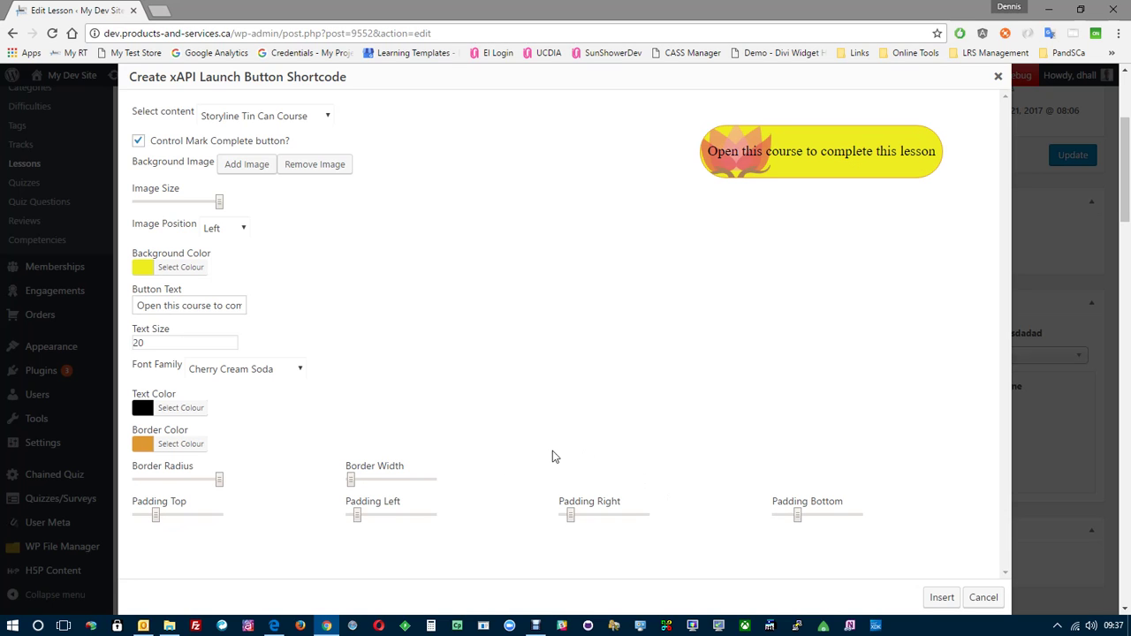
{"action": "left_click_drag", "start_coordinate": [156, 517], "coordinate": [161, 517]}
{"action": "left_click_drag", "start_coordinate": [798, 519], "coordinate": [802, 520]}
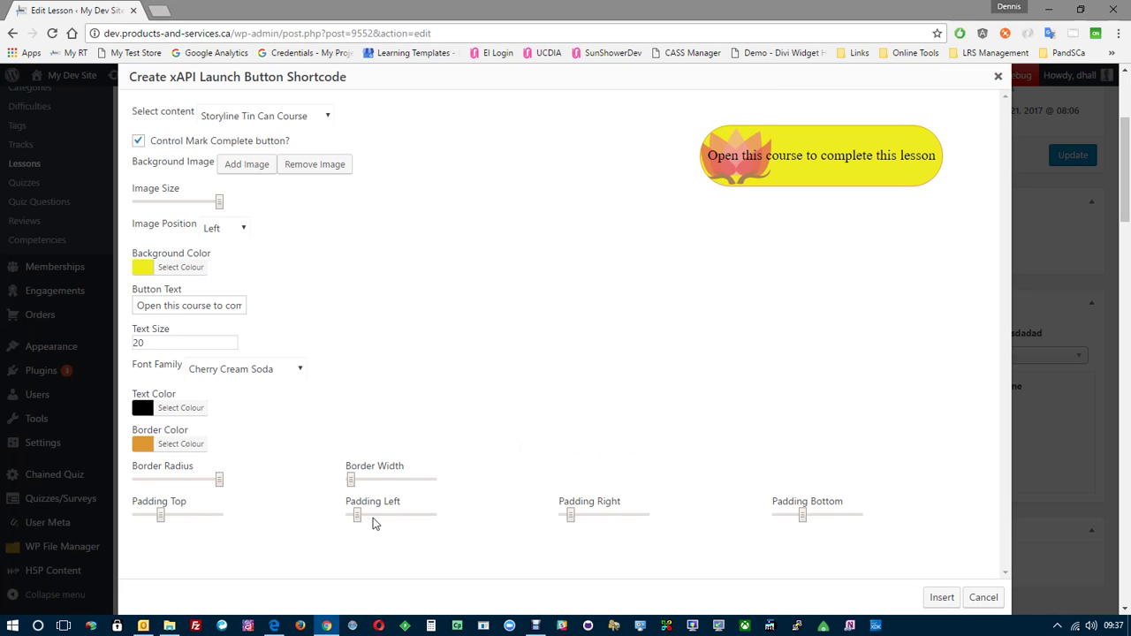
Set the button's left padding to 100 and right padding to 18, and insert the shortcode into the lesson
{"action": "left_click_drag", "start_coordinate": [357, 520], "coordinate": [448, 522]}
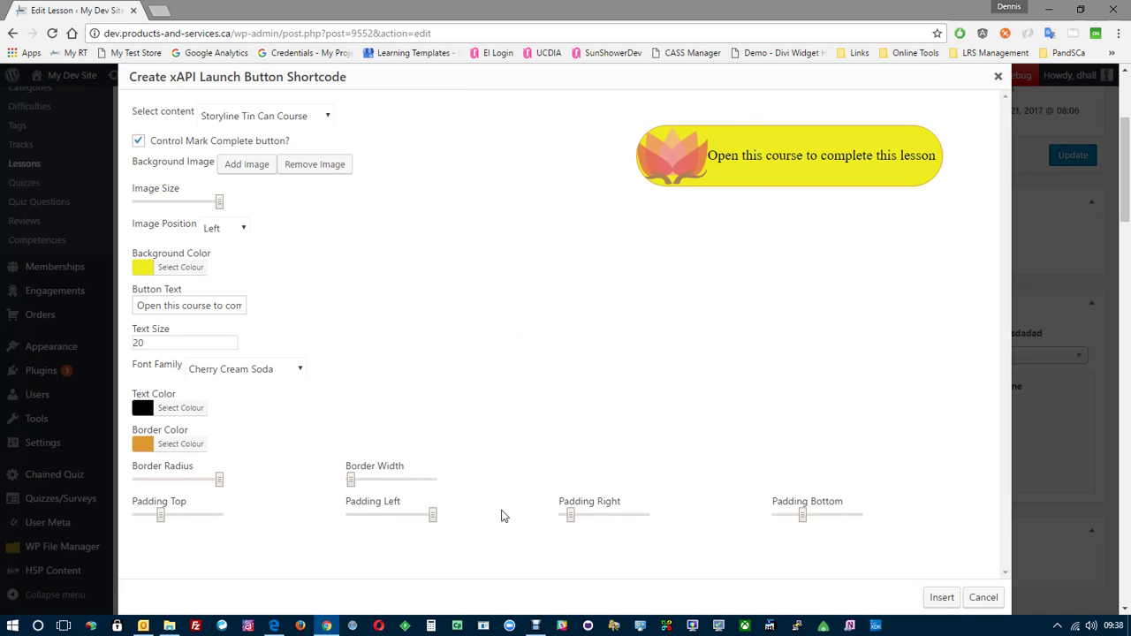
{"action": "left_click_drag", "start_coordinate": [571, 522], "coordinate": [578, 522]}
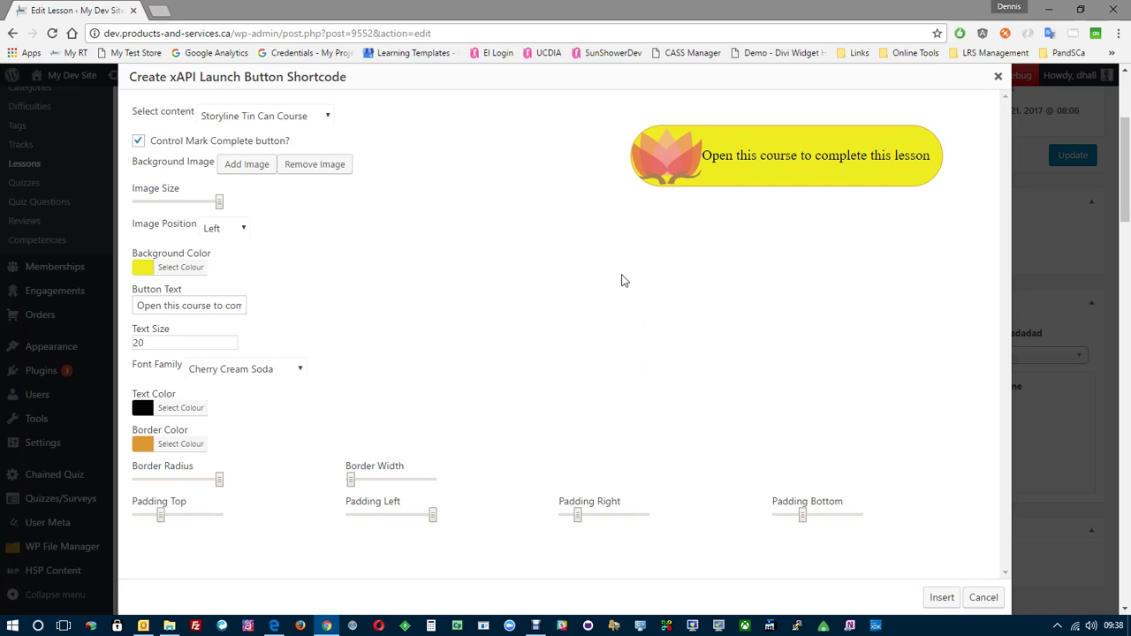
{"action": "left_click", "coordinate": [940, 599]}
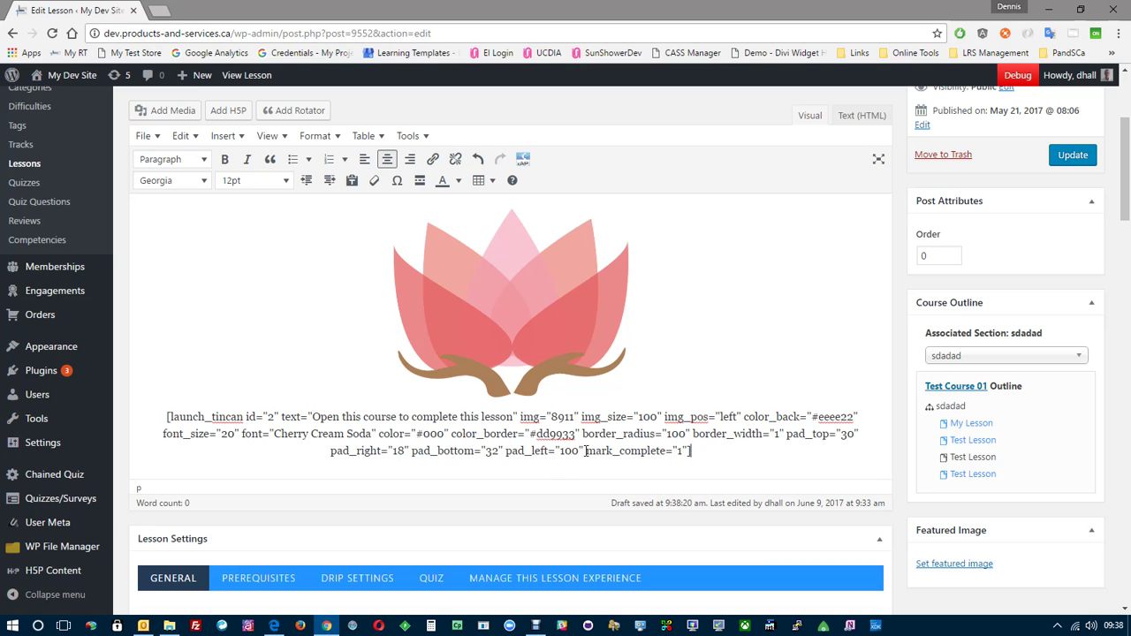
Examine the mark_complete, font_size and font attributes in the inserted launch_tincan shortcode
{"action": "left_click_drag", "start_coordinate": [586, 451], "coordinate": [684, 453]}
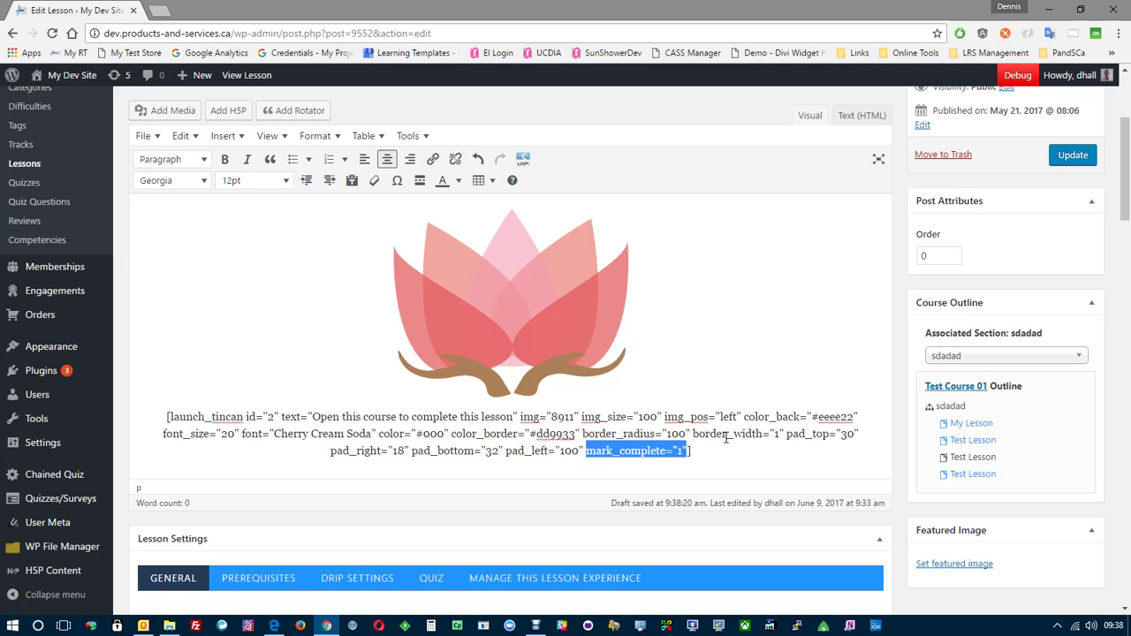
{"action": "key", "text": "Left"}
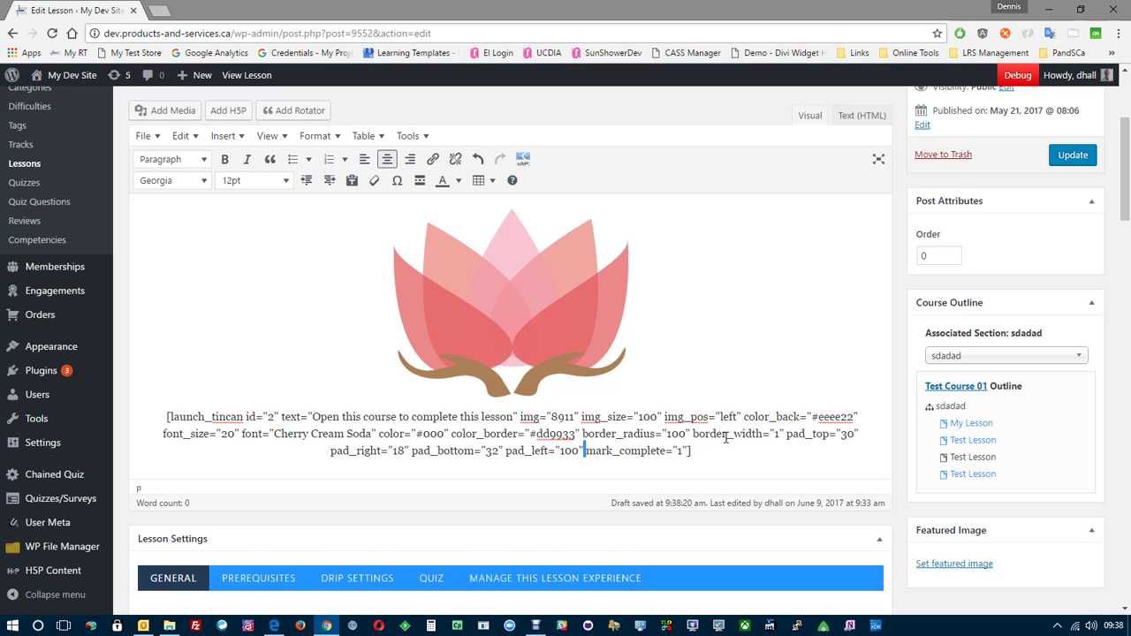
{"action": "key", "text": "shift+Right"}
{"action": "key", "text": "shift+Right"}
{"action": "key", "text": "shift+Right"}
{"action": "key", "text": "shift+Right"}
{"action": "key", "text": "shift+Right"}
{"action": "key", "text": "shift+Right"}
{"action": "key", "text": "shift+Right"}
{"action": "key", "text": "shift+Right"}
{"action": "key", "text": "shift+Right"}
{"action": "key", "text": "shift+Right"}
{"action": "key", "text": "shift+Right"}
{"action": "key", "text": "shift+Right"}
{"action": "key", "text": "shift+Right"}
{"action": "key", "text": "shift+Right"}
{"action": "key", "text": "shift+Right"}
{"action": "key", "text": "shift+Right"}
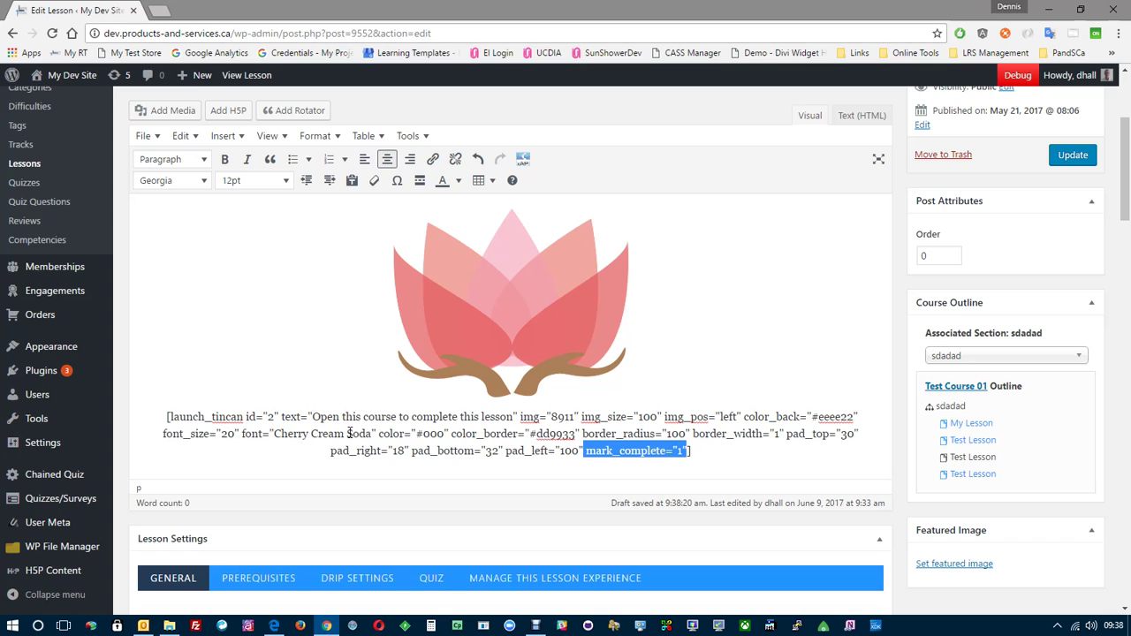
{"action": "left_click", "coordinate": [722, 452]}
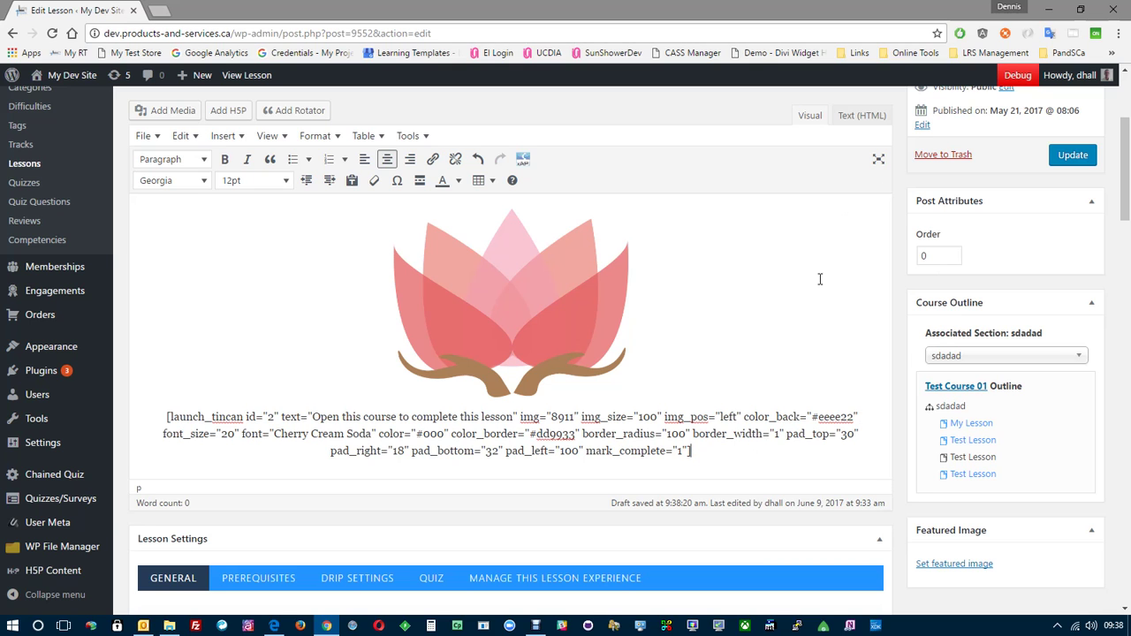
{"action": "left_click_drag", "start_coordinate": [159, 434], "coordinate": [377, 435]}
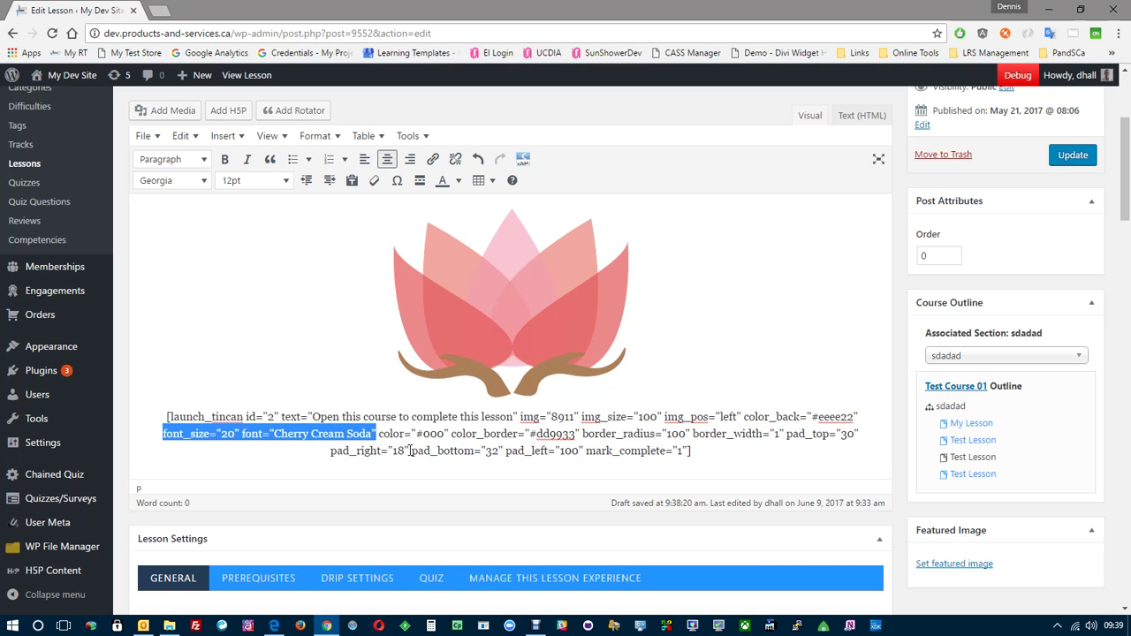
Check the mark_complete attribute in the shortcode, update the lesson and open its published page at the launch button
{"action": "left_click_drag", "start_coordinate": [579, 450], "coordinate": [693, 450]}
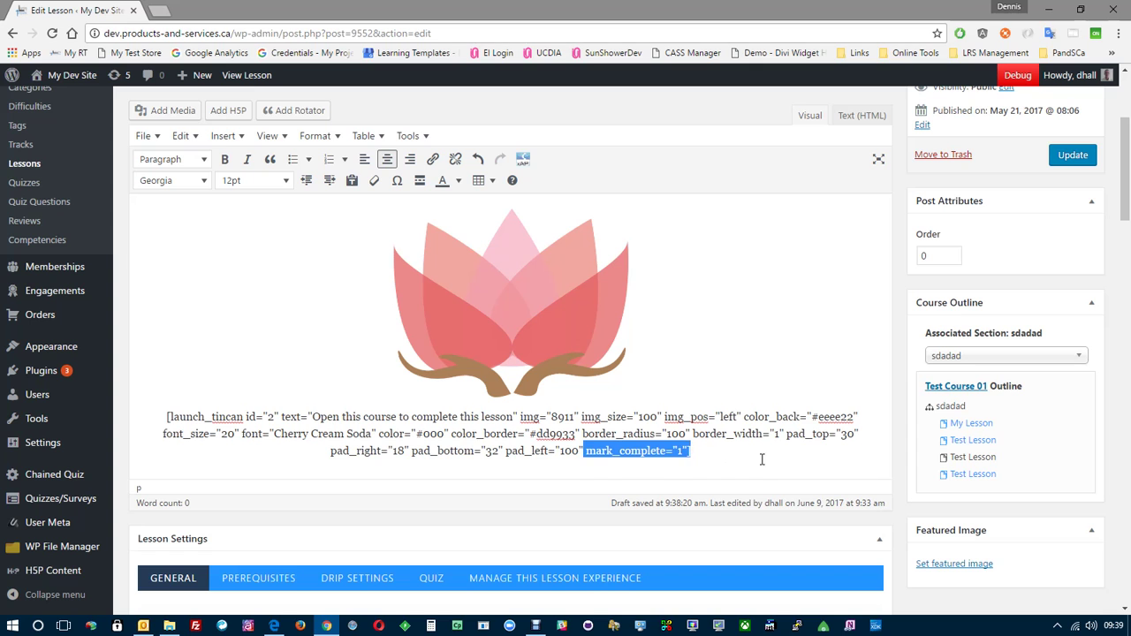
{"action": "left_click", "coordinate": [797, 458]}
{"action": "left_click", "coordinate": [1071, 157]}
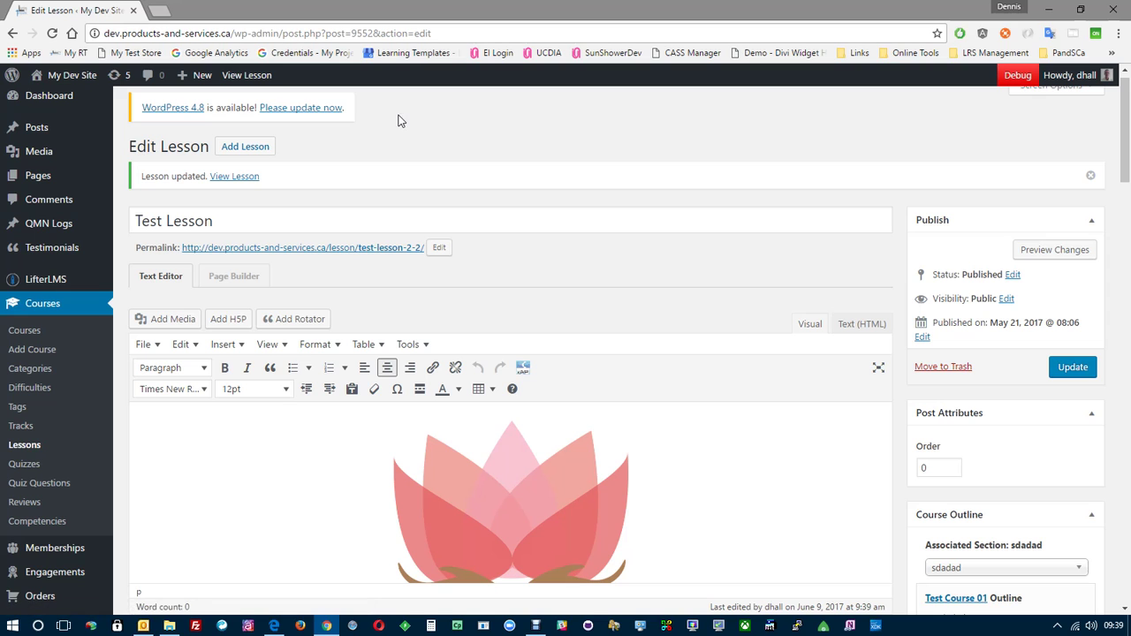
{"action": "left_click", "coordinate": [237, 76]}
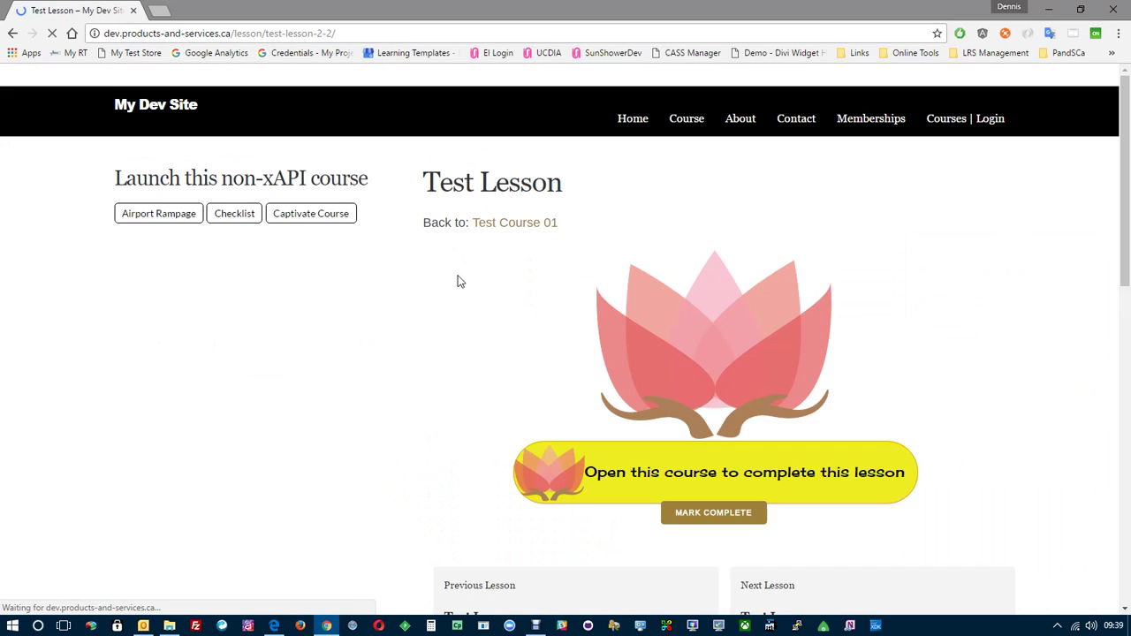
{"action": "scroll", "coordinate": [441, 356], "scroll_direction": "down", "scroll_amount": 3}
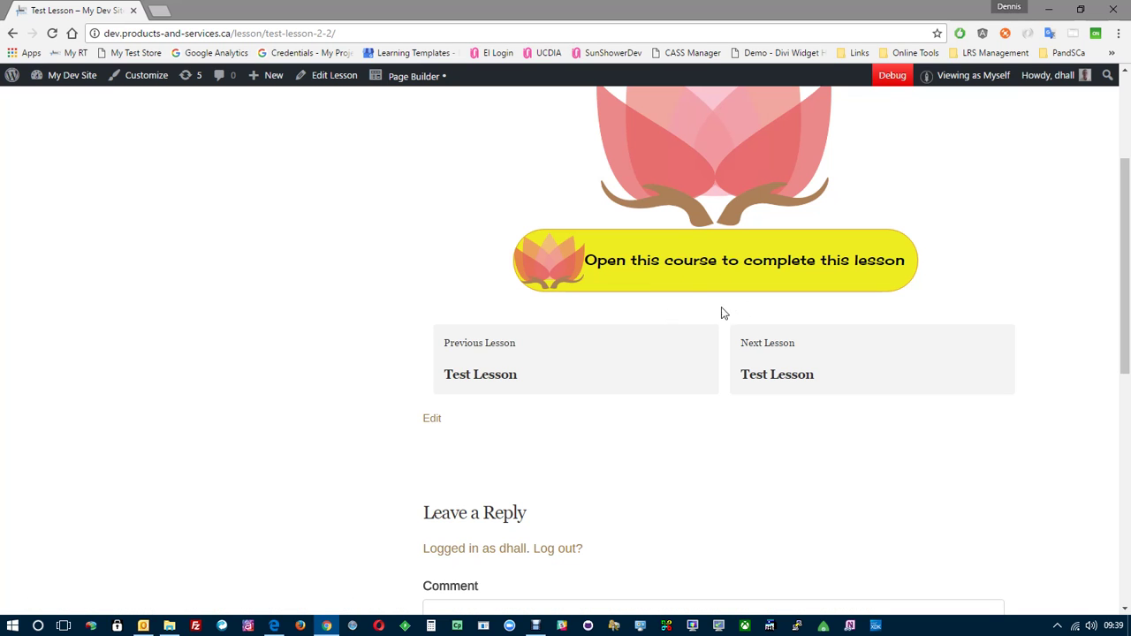
Launch the course from the lesson and verify all five Before Your Shift tips, from Your conduct to Be informed
{"action": "left_click", "coordinate": [657, 264]}
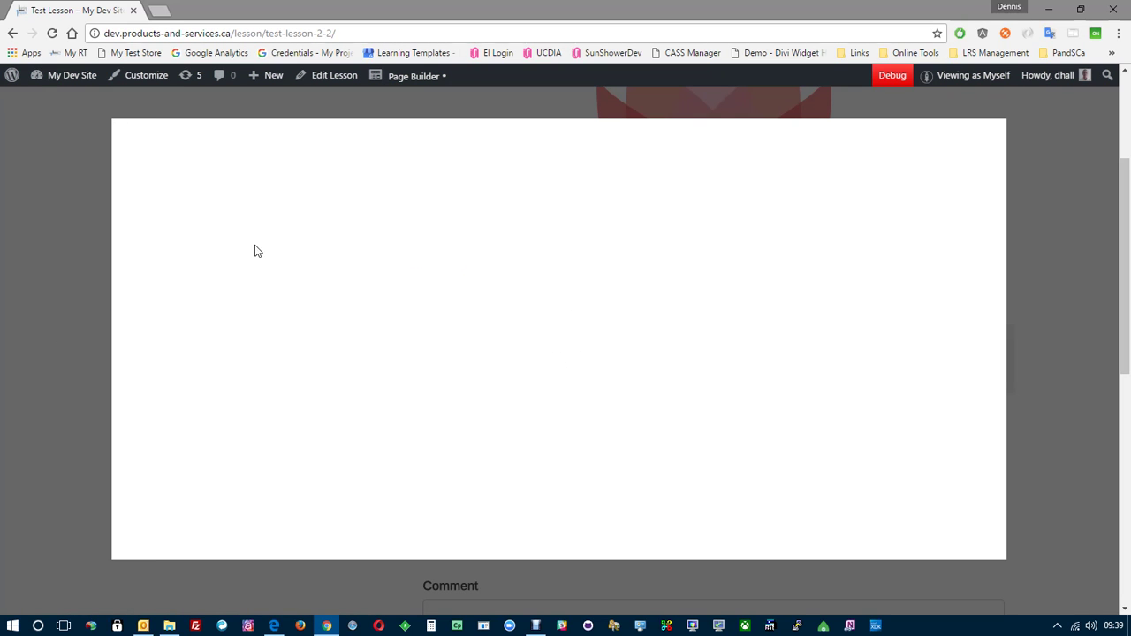
{"action": "left_click", "coordinate": [446, 288]}
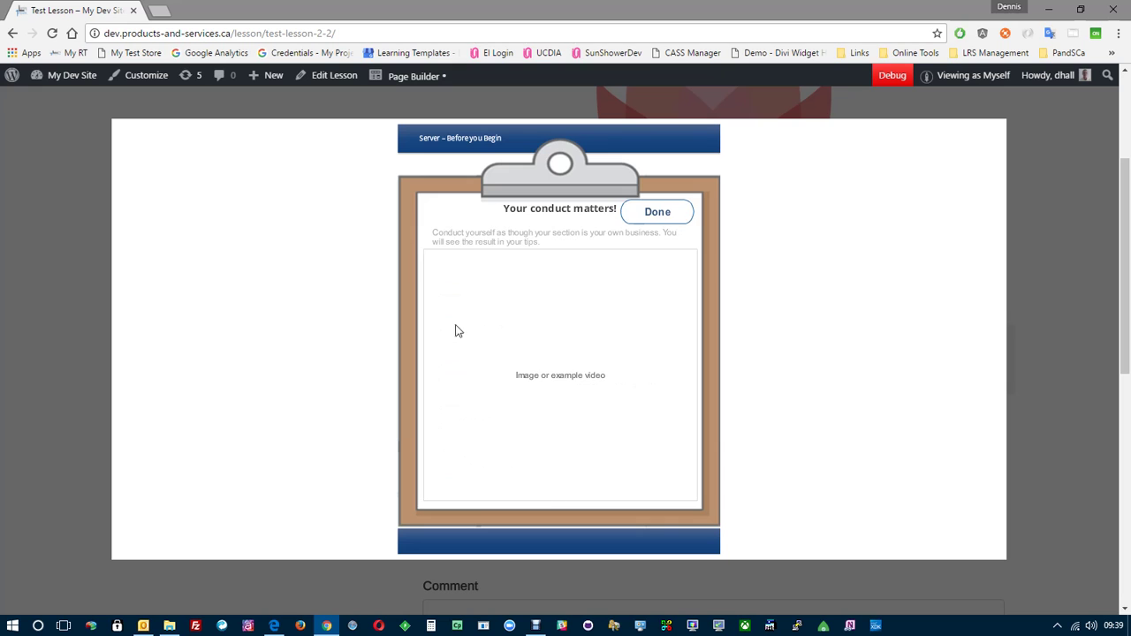
{"action": "left_click", "coordinate": [658, 212]}
{"action": "left_click", "coordinate": [451, 328]}
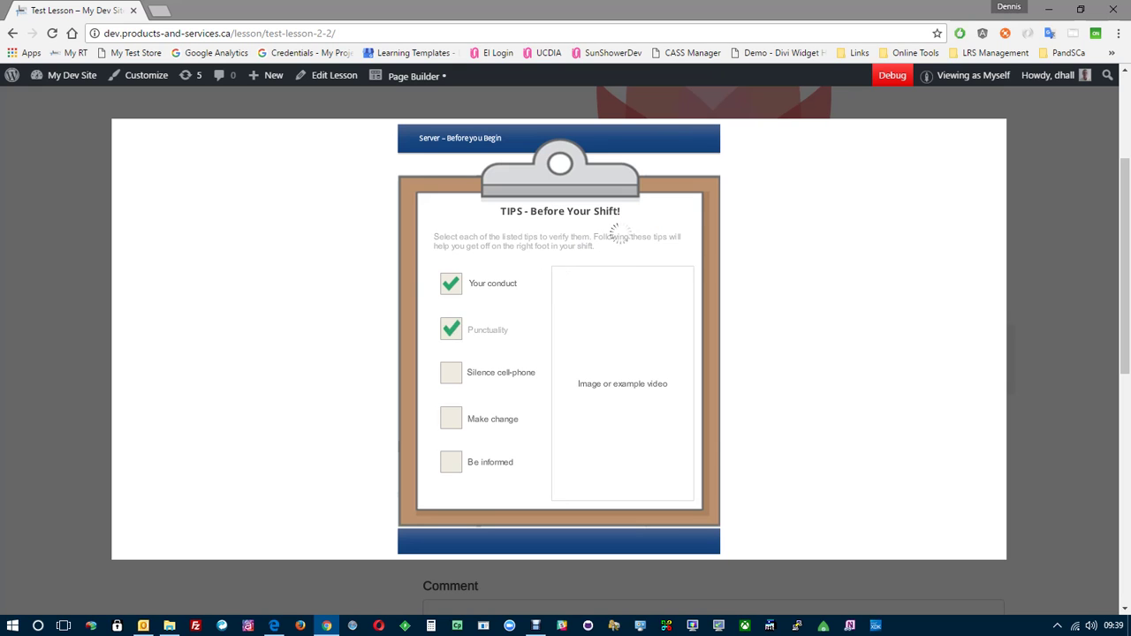
{"action": "left_click", "coordinate": [658, 212]}
{"action": "left_click", "coordinate": [451, 372]}
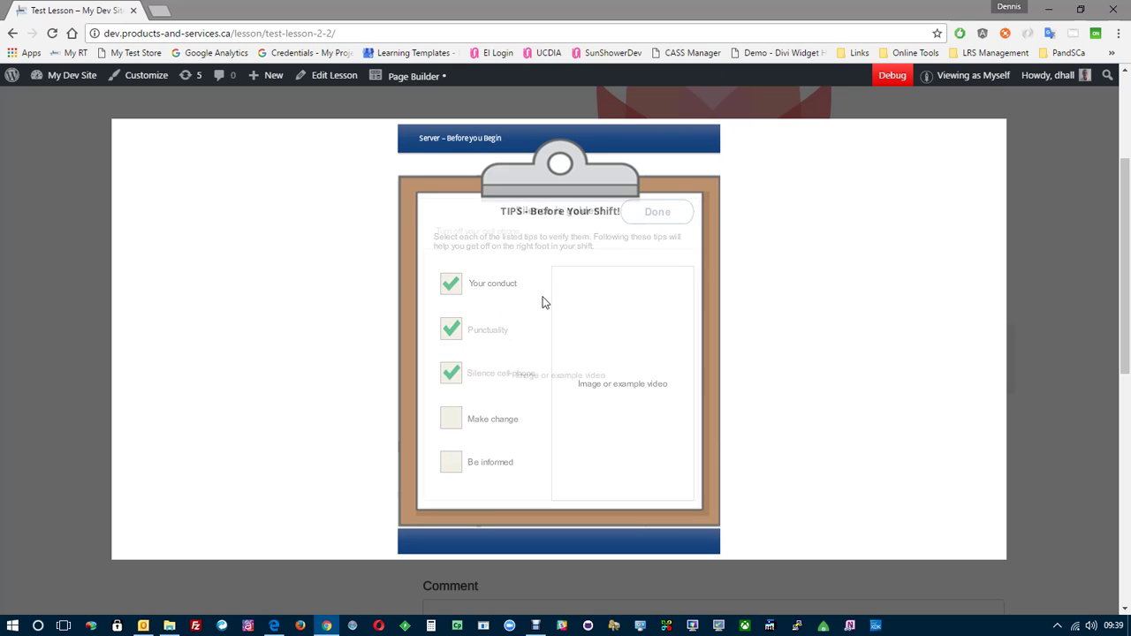
{"action": "left_click", "coordinate": [657, 212]}
{"action": "left_click", "coordinate": [450, 419]}
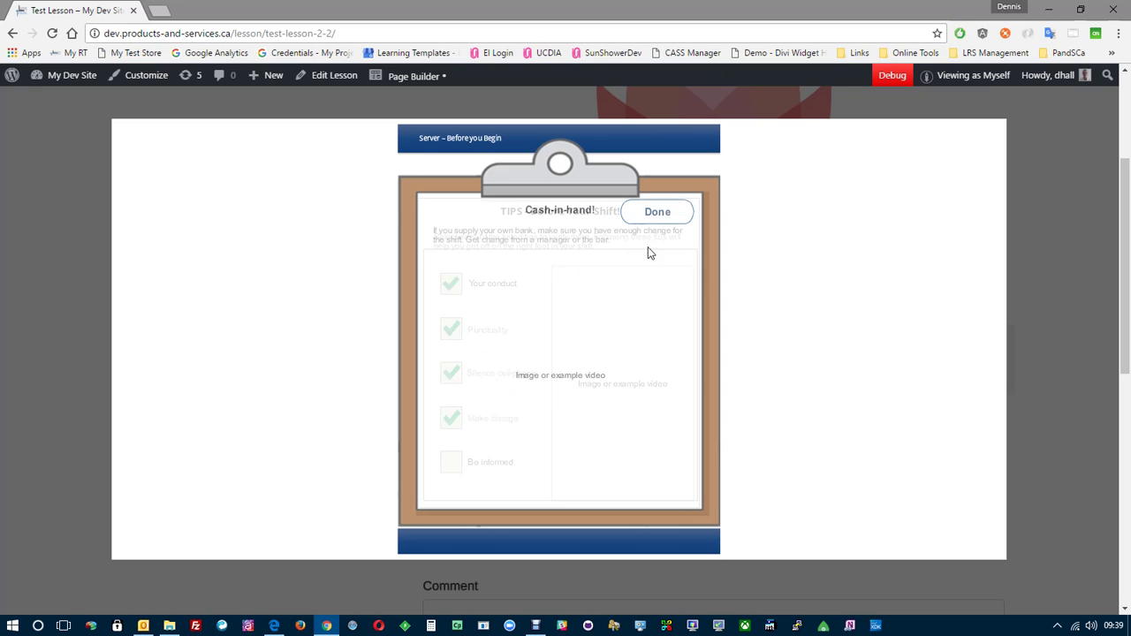
{"action": "left_click", "coordinate": [657, 212]}
{"action": "left_click", "coordinate": [451, 462]}
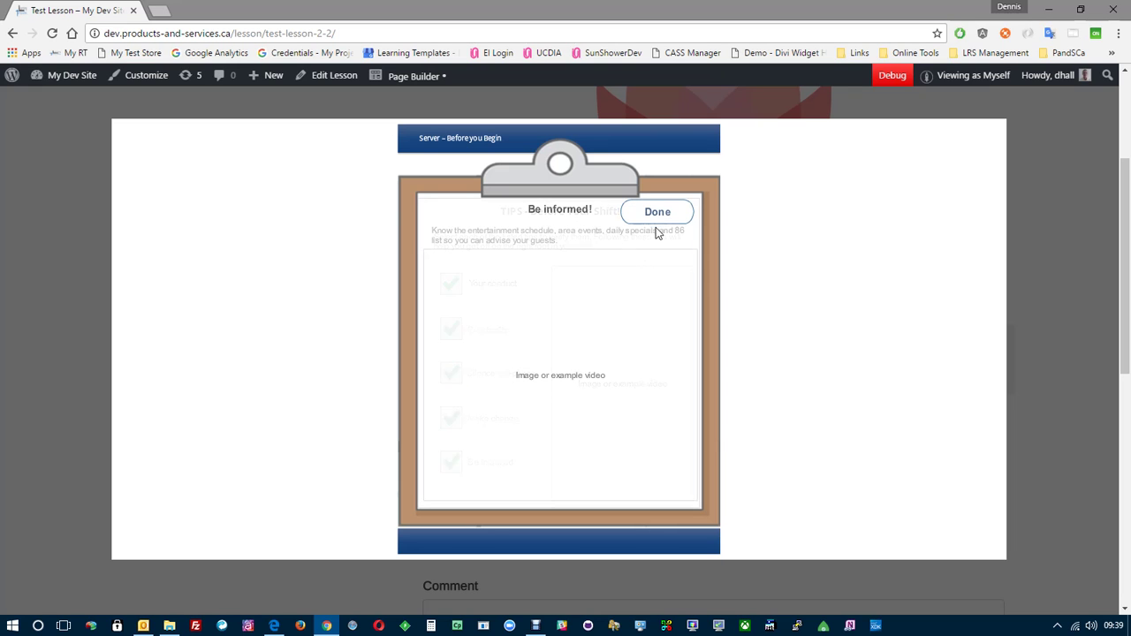
{"action": "left_click", "coordinate": [657, 212]}
Complete the Bathrooms checked, Stations completed and Drink station done items of the course's Closing Checklist
{"action": "left_click", "coordinate": [451, 285]}
{"action": "left_click", "coordinate": [658, 212]}
{"action": "left_click", "coordinate": [442, 325]}
{"action": "left_click", "coordinate": [657, 212]}
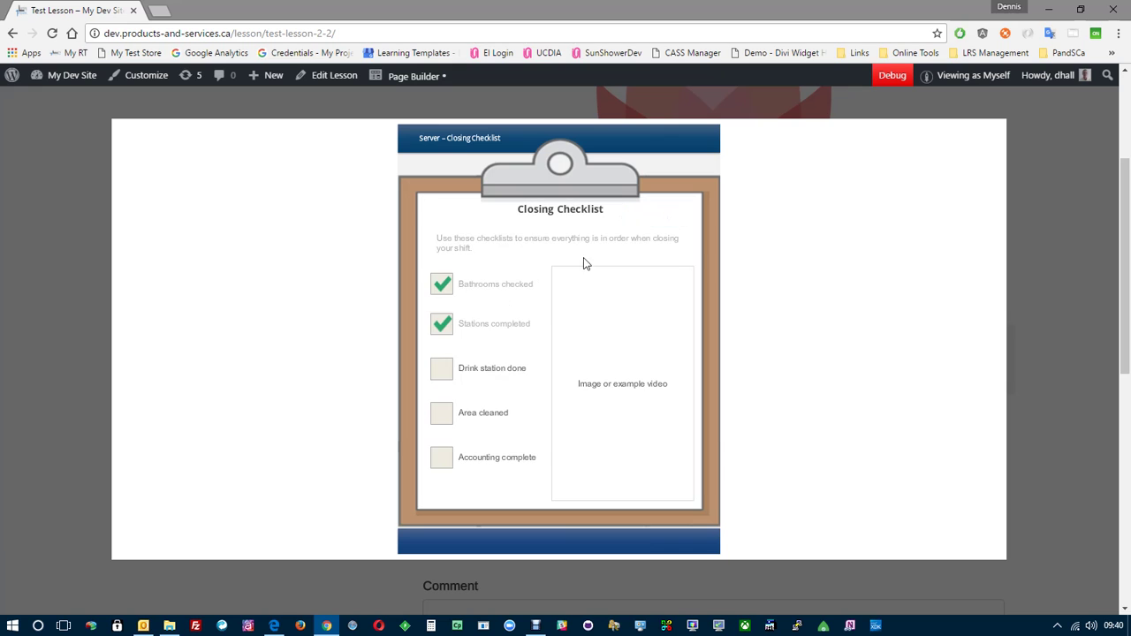
{"action": "left_click", "coordinate": [442, 371]}
{"action": "left_click", "coordinate": [654, 212]}
Complete the Area cleaned and Accounting complete items of the Closing Checklist, checking off their sub-items
{"action": "left_click", "coordinate": [442, 414]}
{"action": "left_click", "coordinate": [453, 248]}
{"action": "left_click", "coordinate": [453, 278]}
{"action": "left_click", "coordinate": [453, 305]}
{"action": "left_click", "coordinate": [439, 460]}
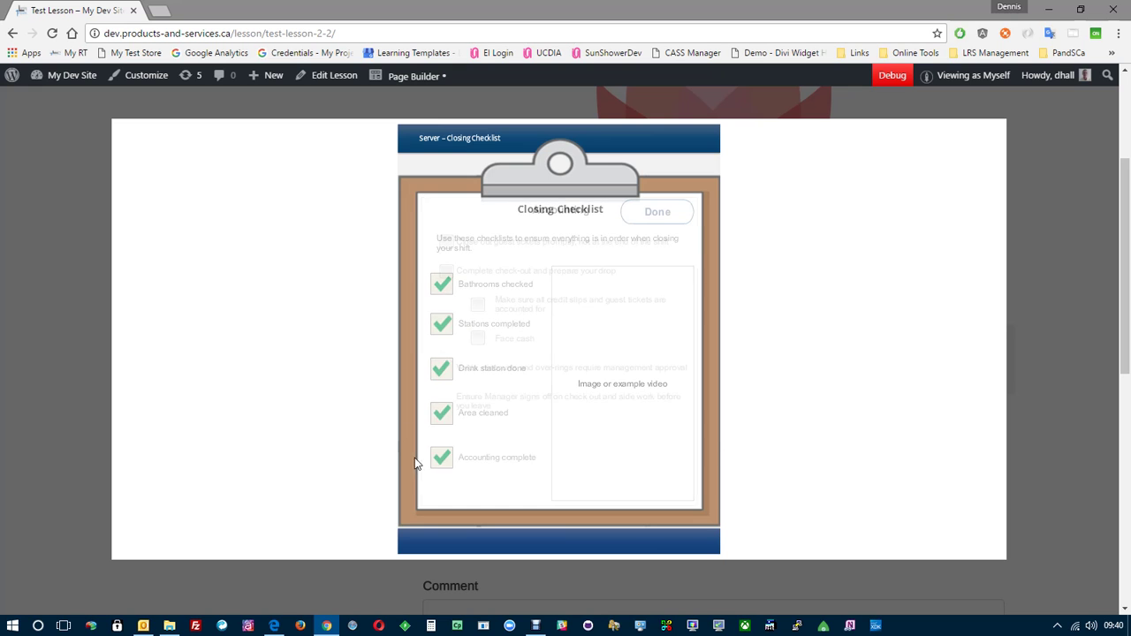
{"action": "left_click", "coordinate": [447, 242]}
{"action": "left_click", "coordinate": [449, 275]}
{"action": "left_click", "coordinate": [475, 304]}
{"action": "left_click", "coordinate": [478, 340]}
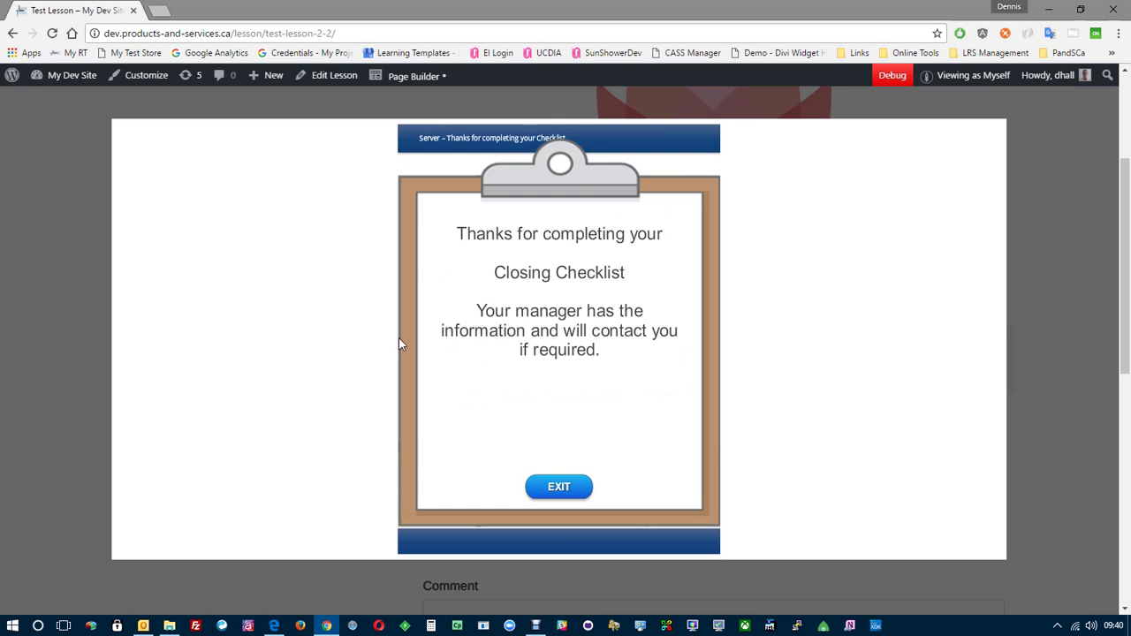
Close the finished course overlay and mark the lesson complete
{"action": "left_click", "coordinate": [61, 321]}
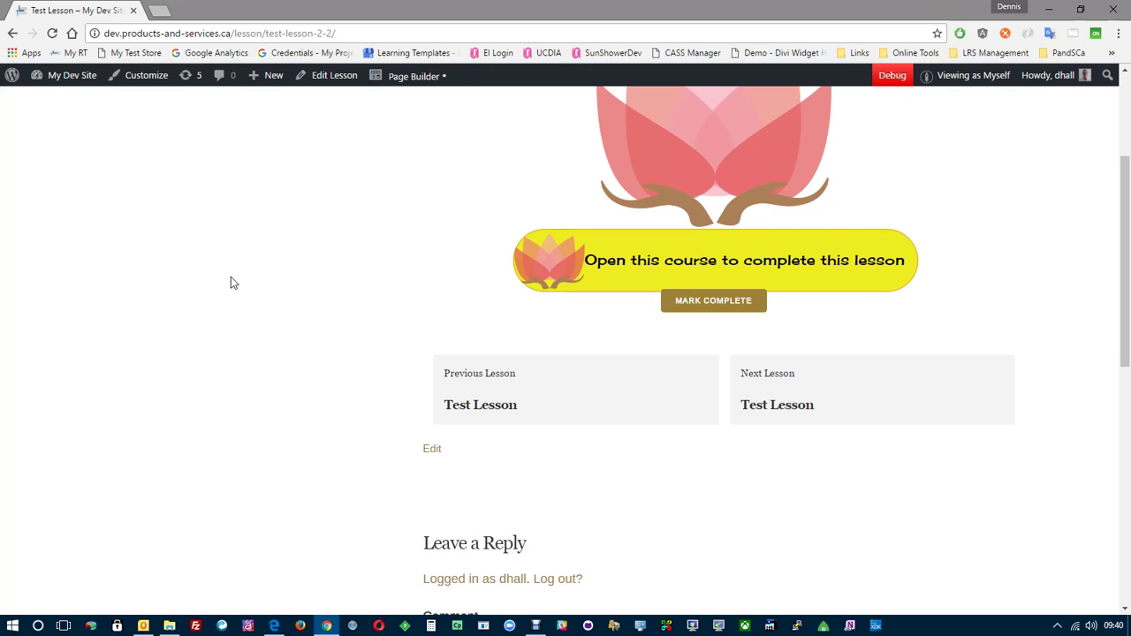
{"action": "left_click", "coordinate": [708, 302]}
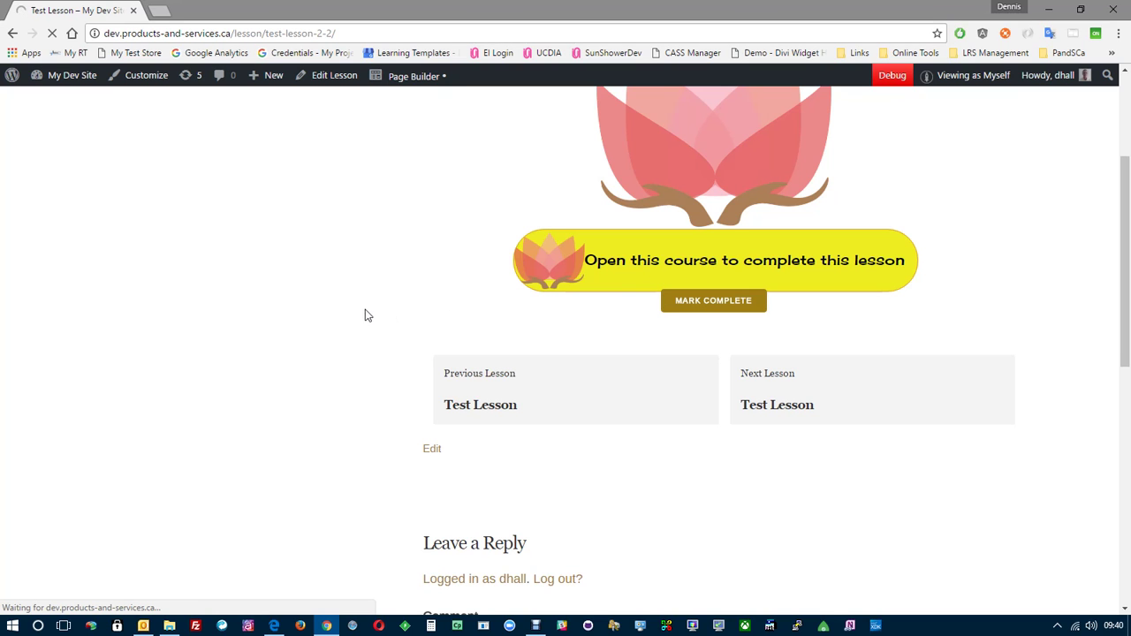